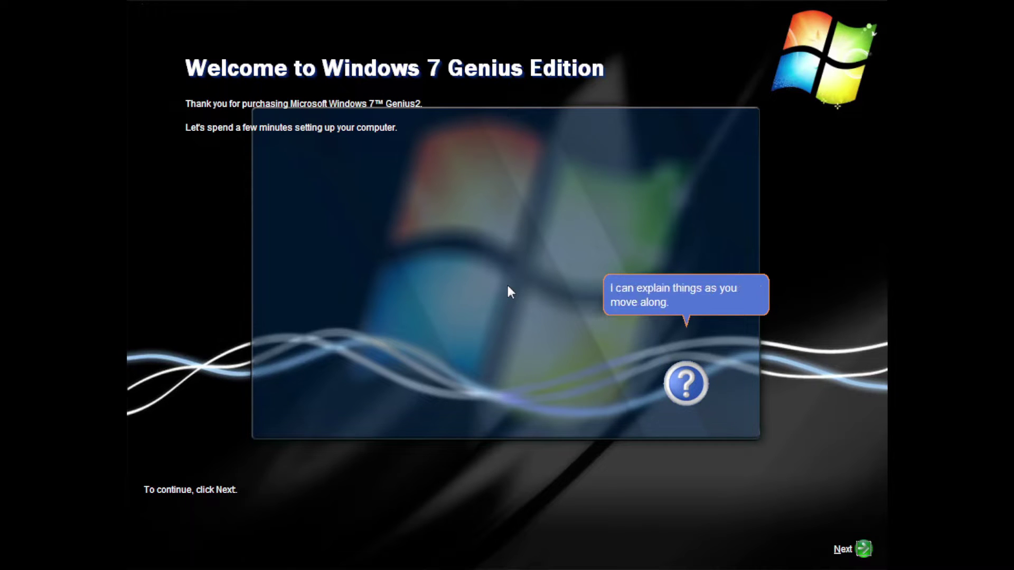
# Get past the setup welcome screen and choose 'Not right now' for automatic protection
pyautogui.click(845, 549)
pyautogui.click(337, 252)
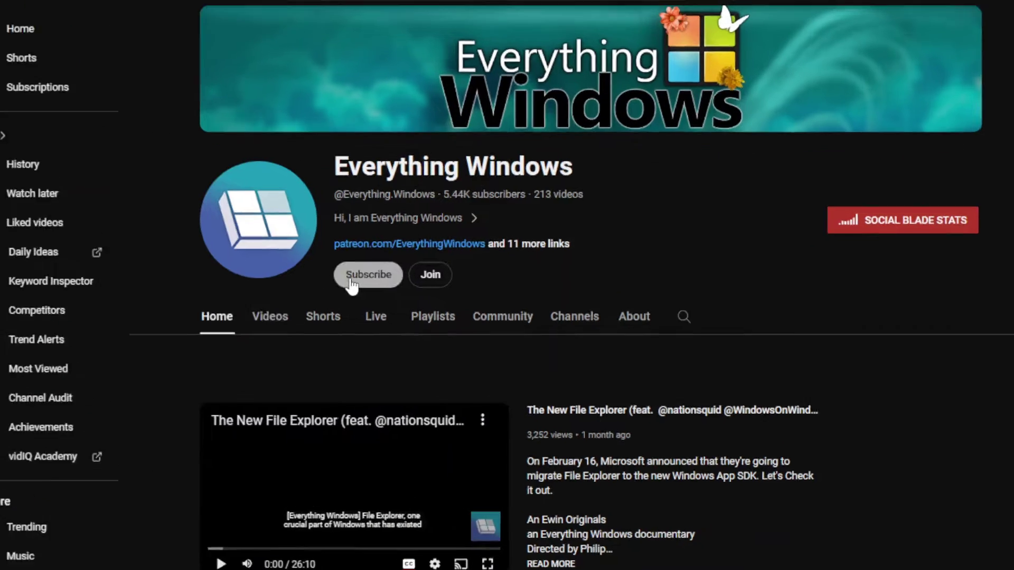
# Subscribe to the Everything Windows channel and turn on All notifications
pyautogui.click(354, 291)
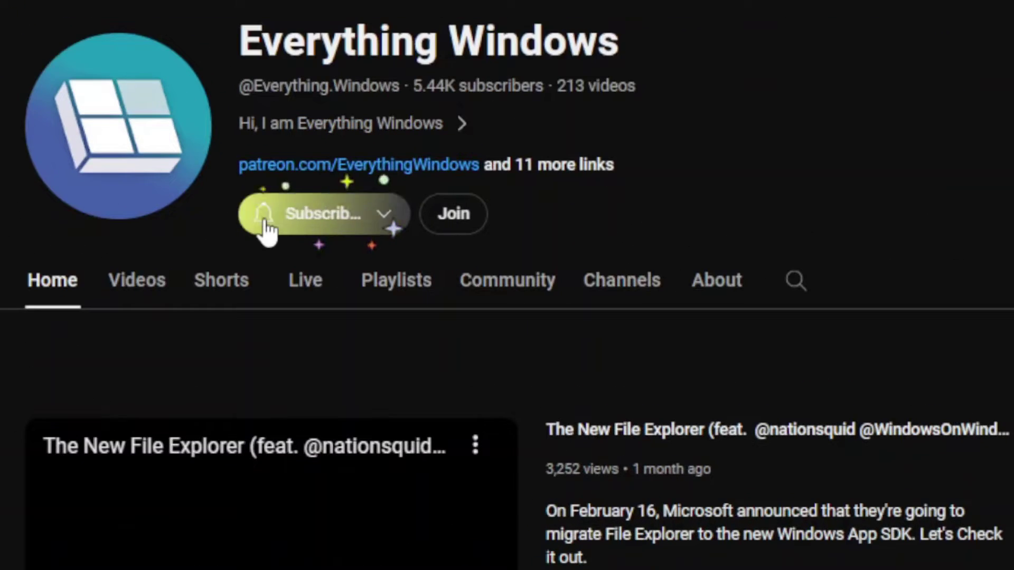
pyautogui.click(294, 219)
pyautogui.click(309, 265)
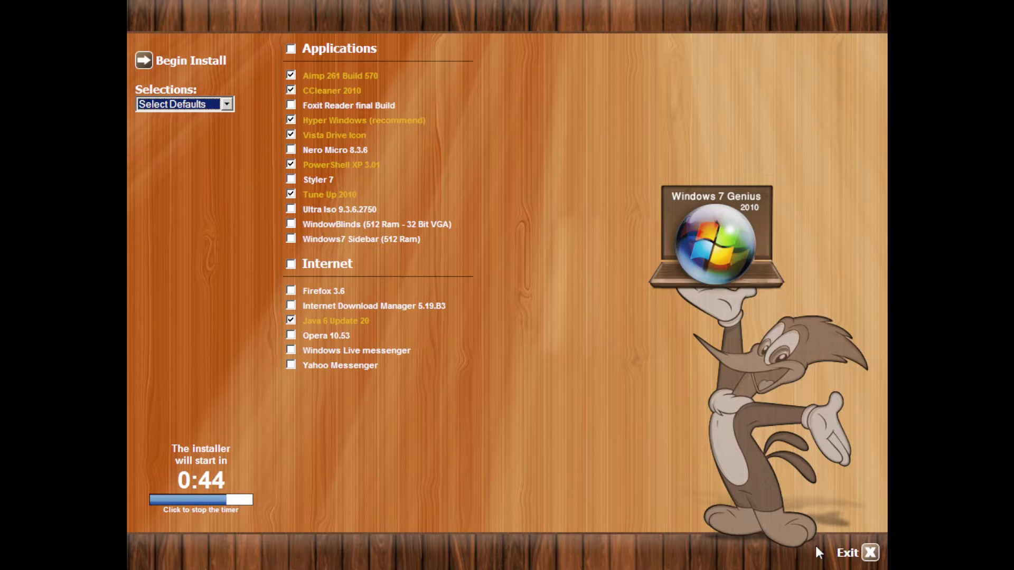
# Choose Select All in the Selections dropdown and begin installing every bundled app
pyautogui.click(227, 104)
pyautogui.click(211, 144)
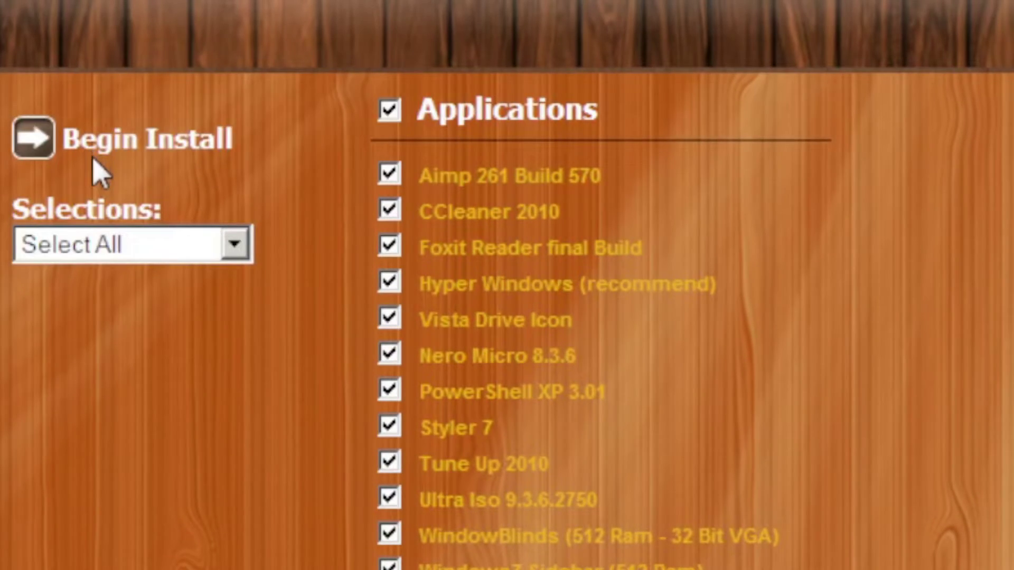
pyautogui.click(94, 157)
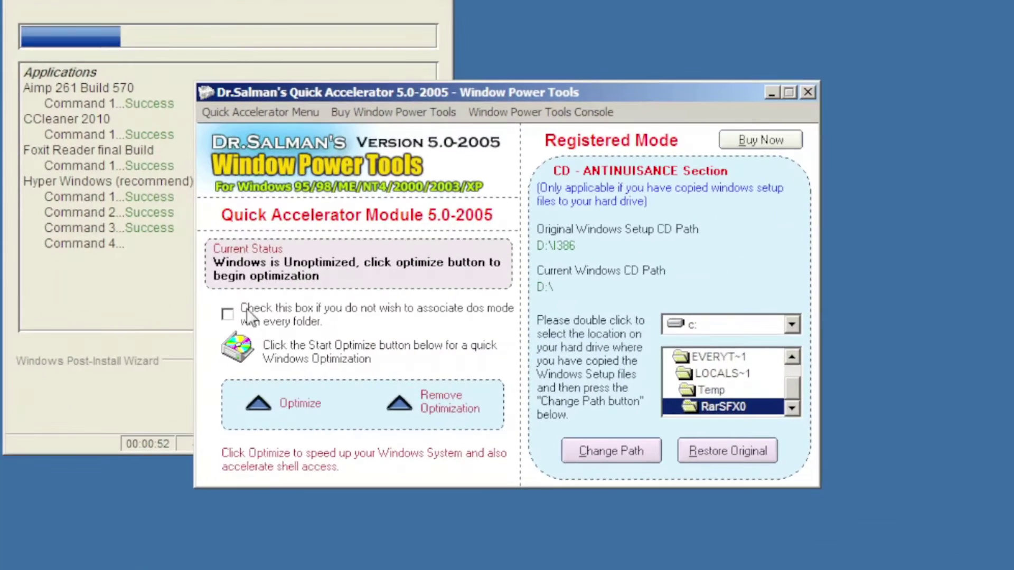
# Optimize Windows in Quick Accelerator, then accept the license and install PowerShell-XP3
pyautogui.click(248, 311)
pyautogui.click(267, 408)
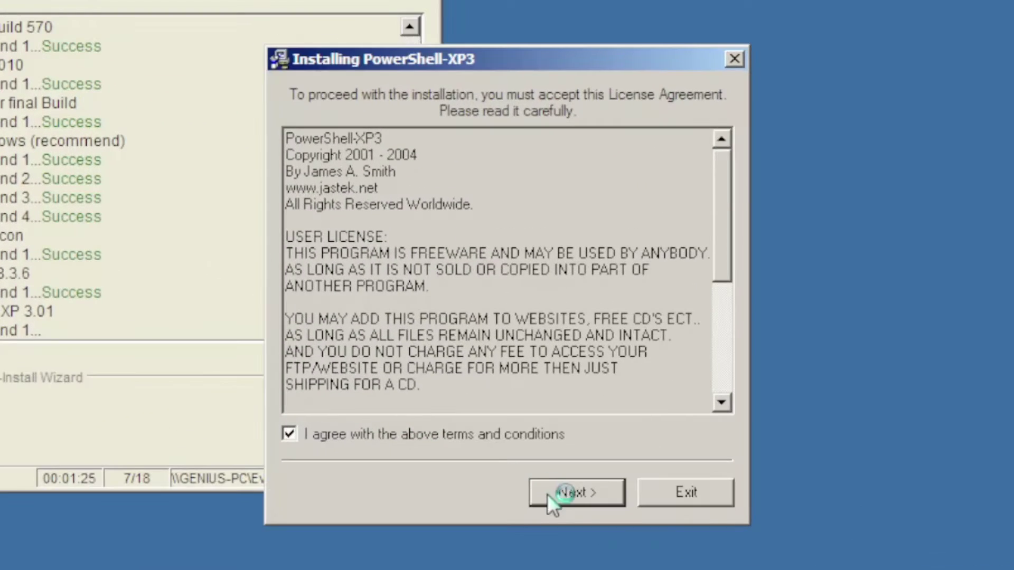
pyautogui.click(549, 493)
pyautogui.click(552, 385)
pyautogui.click(480, 342)
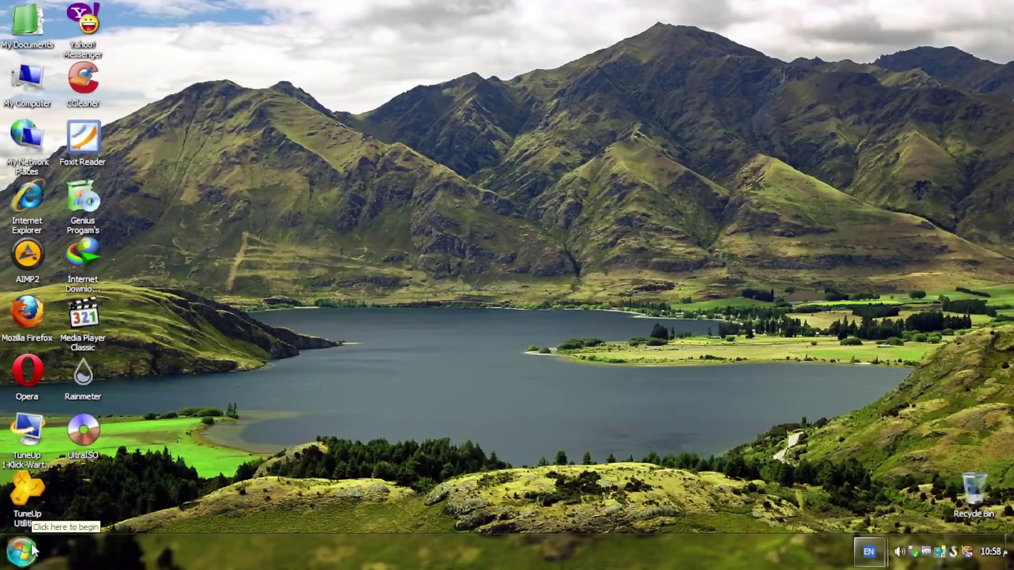
# Open the Start menu showing Opera, Outlook Express, Internet Explorer and Windows Media Player
pyautogui.click(33, 550)
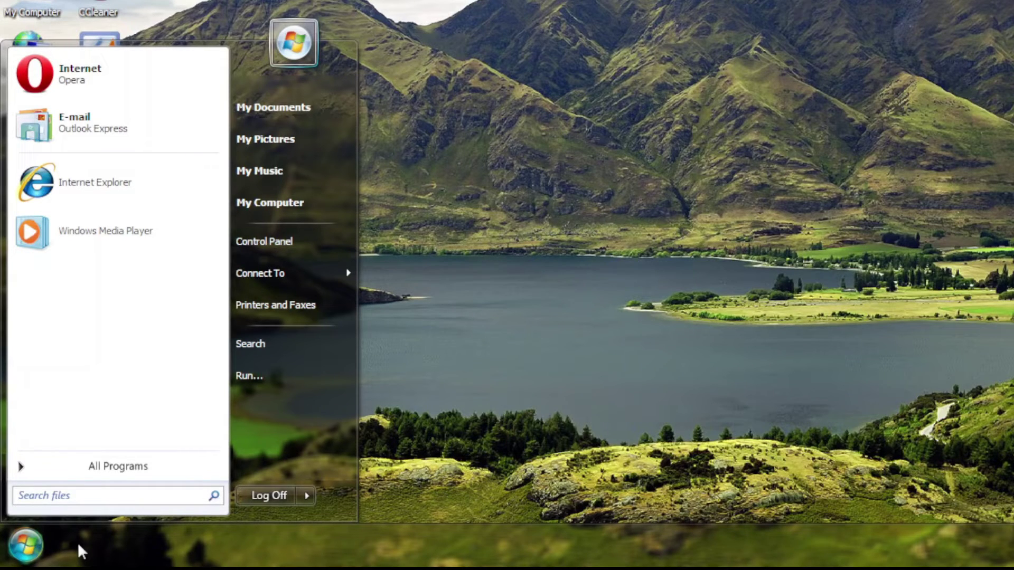
# Browse the All Programs folders, then open My Computer from the desktop
pyautogui.click(135, 466)
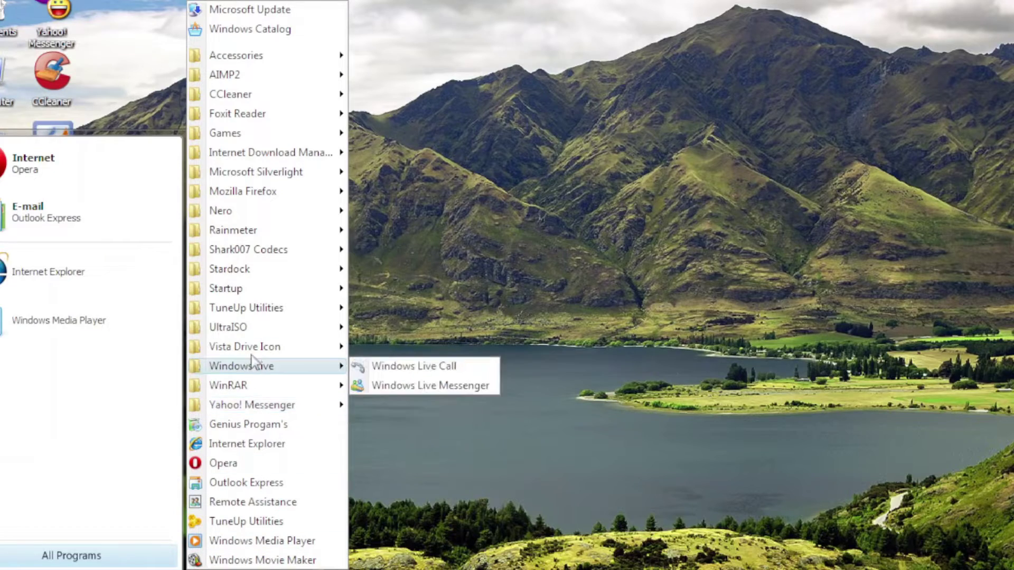
pyautogui.moveTo(255, 311)
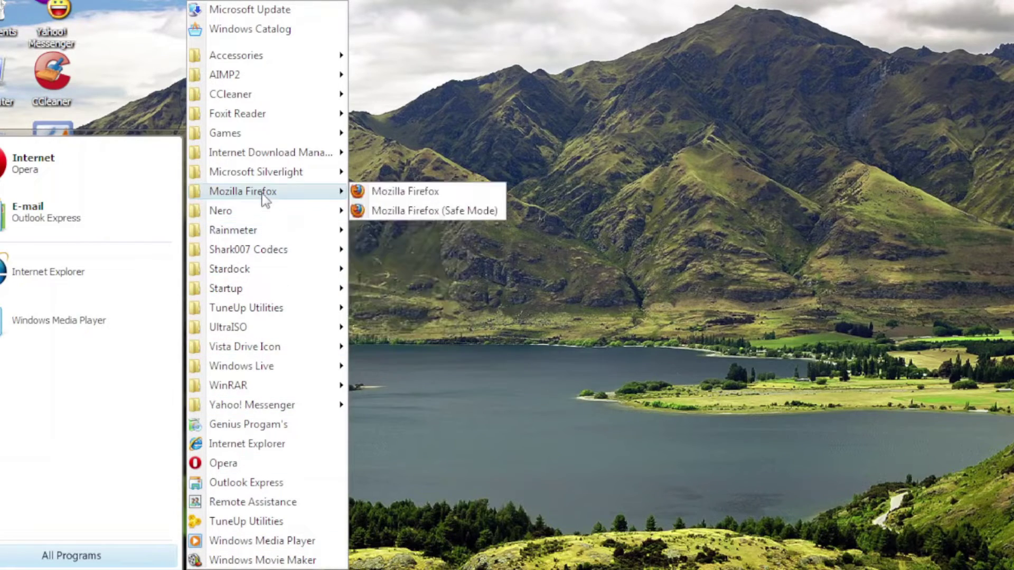
pyautogui.moveTo(260, 154)
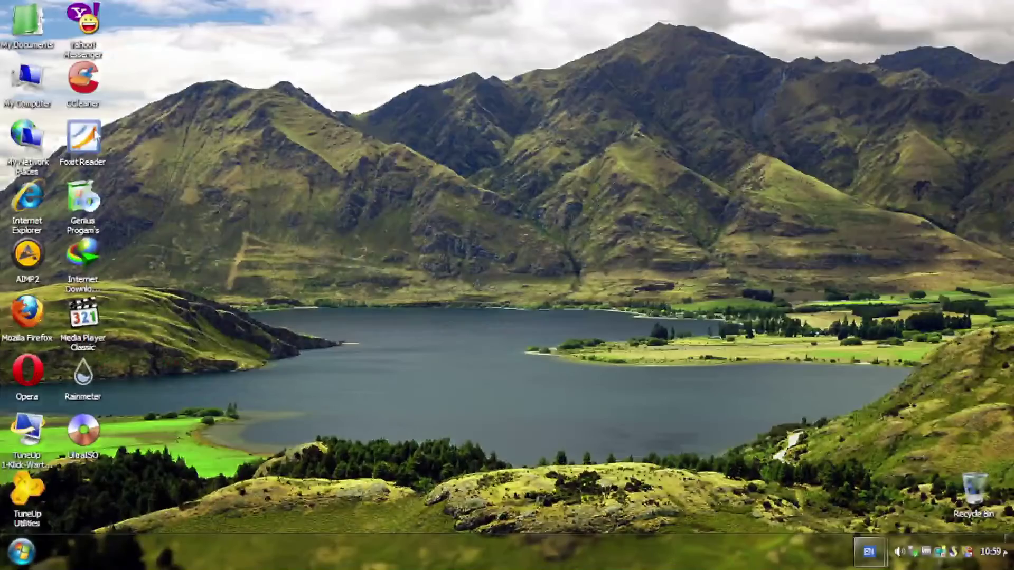
pyautogui.doubleClick(26, 78)
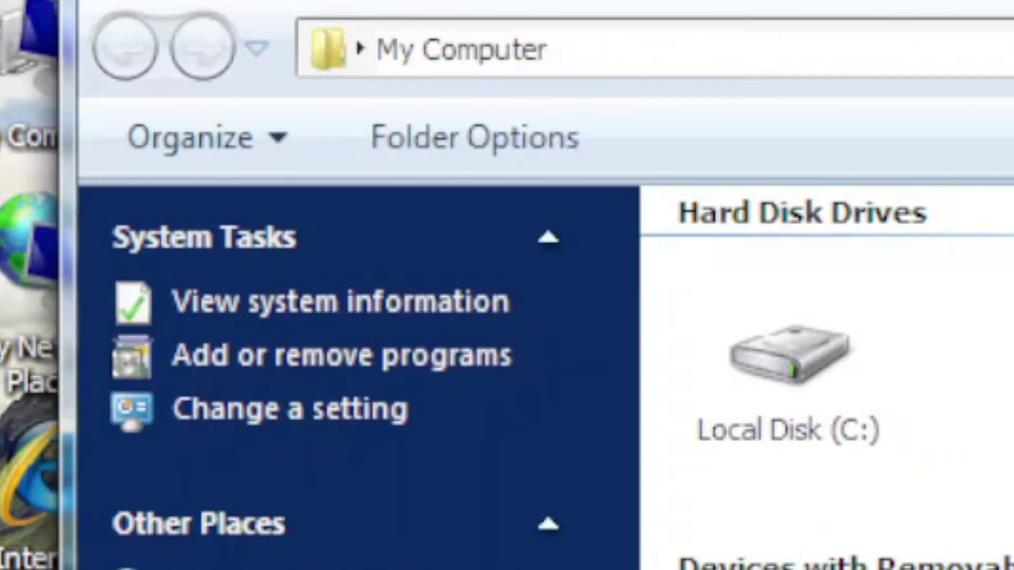
# Toggle the My Computer folder tree on and off, ending back on the task sidebar
pyautogui.click(242, 154)
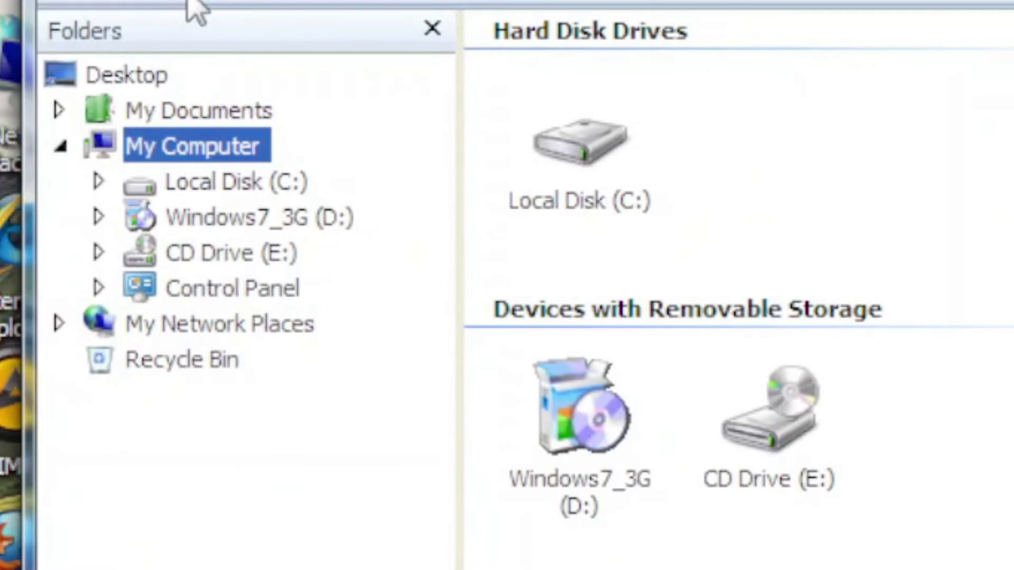
pyautogui.click(317, 164)
pyautogui.click(214, 4)
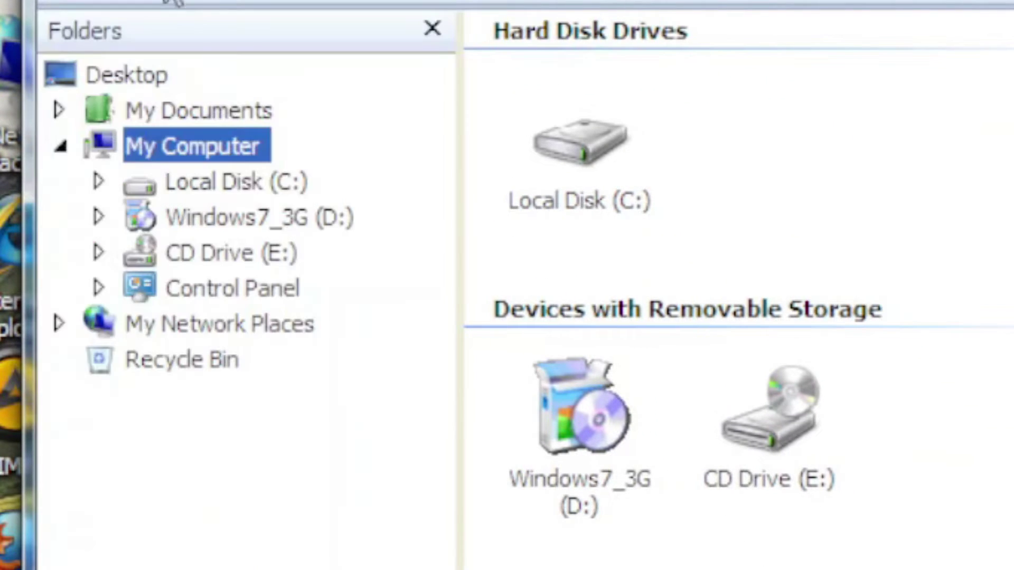
pyautogui.click(150, 2)
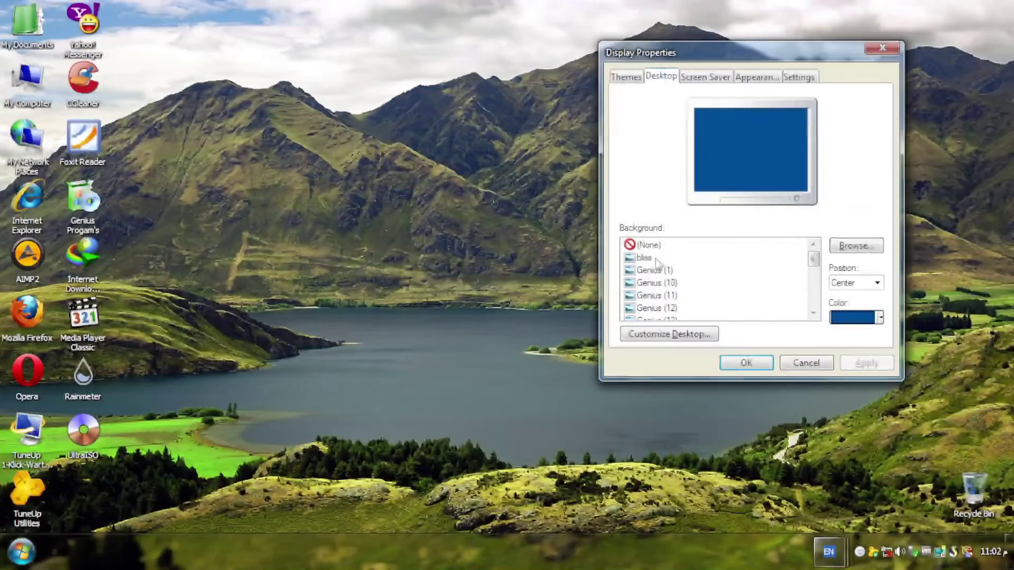
# Select bliss as the desktop background and apply it
pyautogui.click(645, 258)
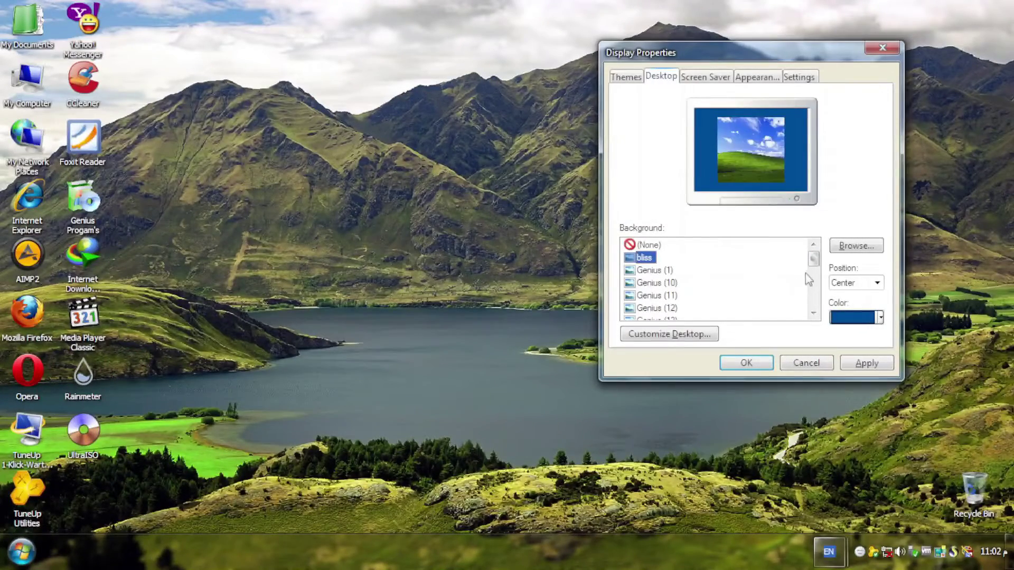
pyautogui.moveTo(813, 259); pyautogui.dragTo(814, 295)
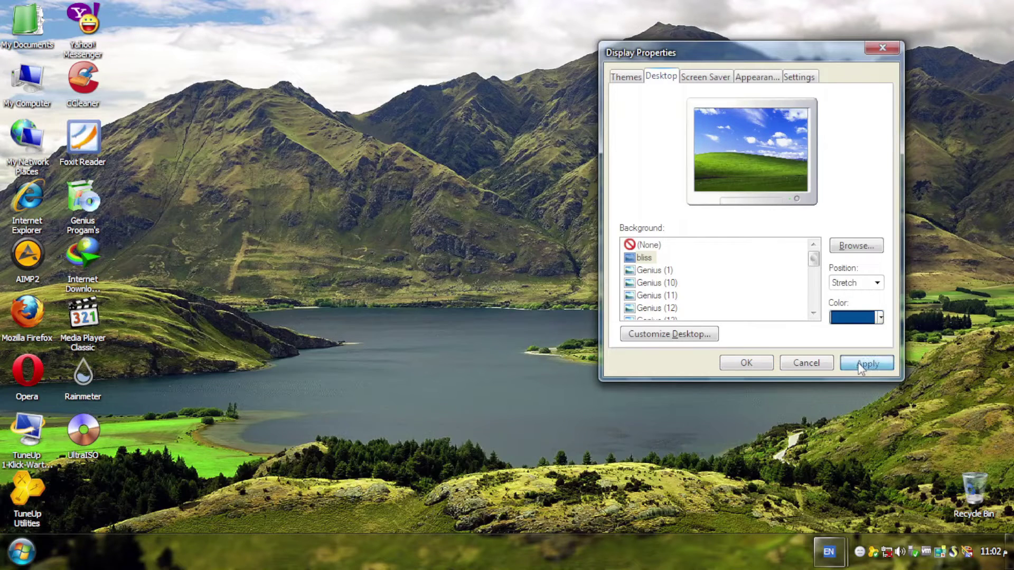
pyautogui.click(863, 364)
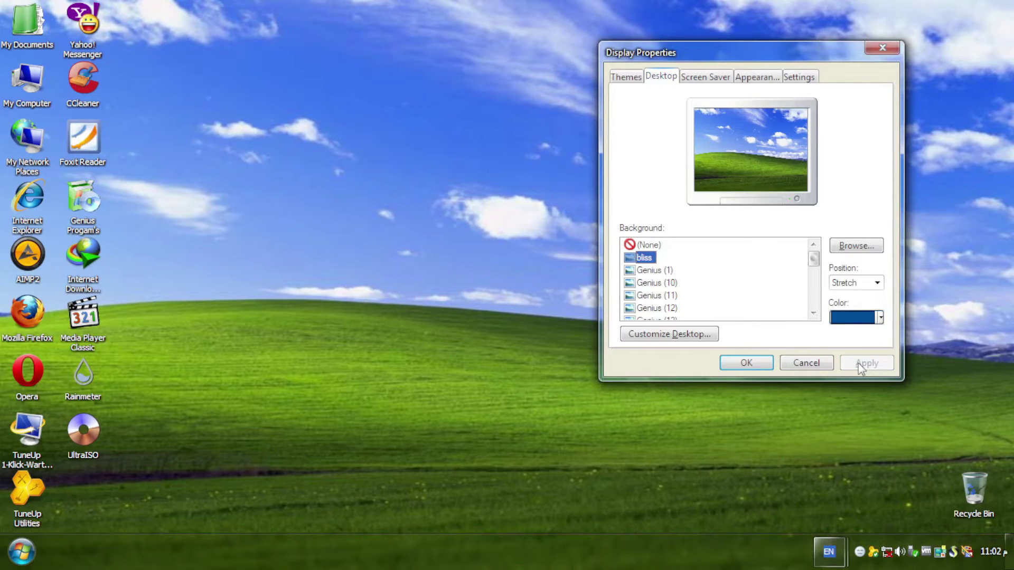
# Choose Win7 as the screen saver
pyautogui.click(714, 78)
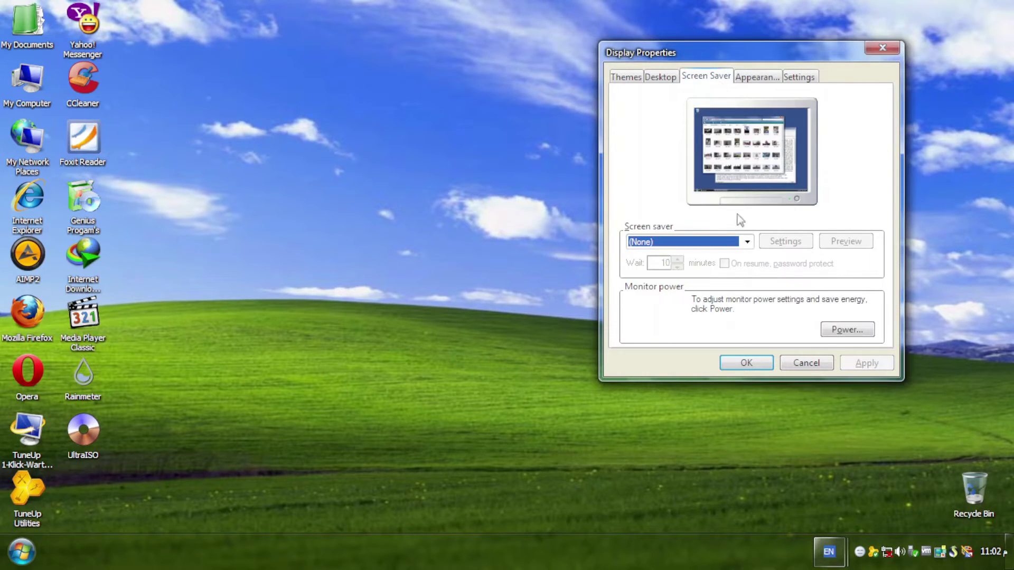
pyautogui.click(746, 243)
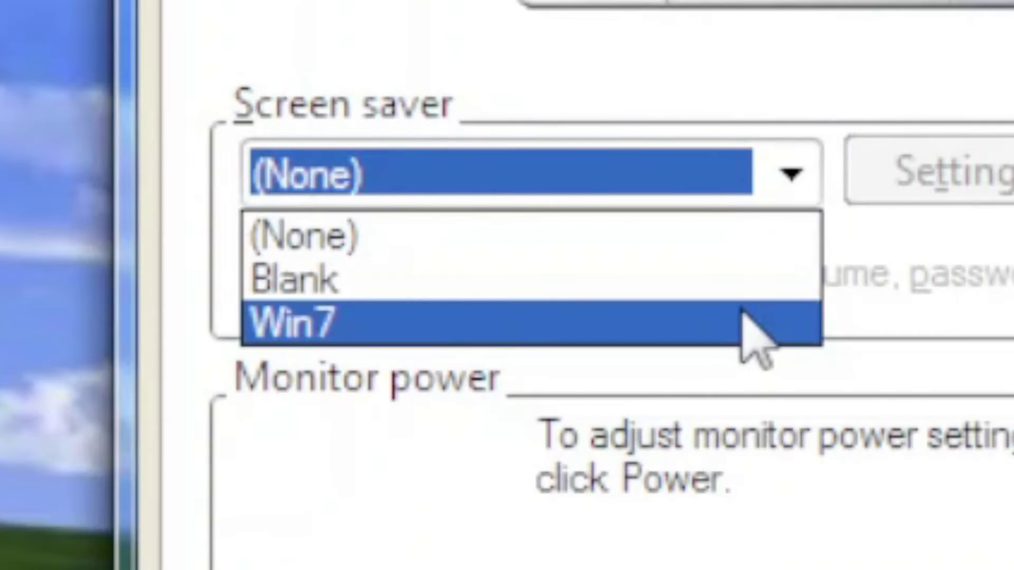
pyautogui.click(738, 275)
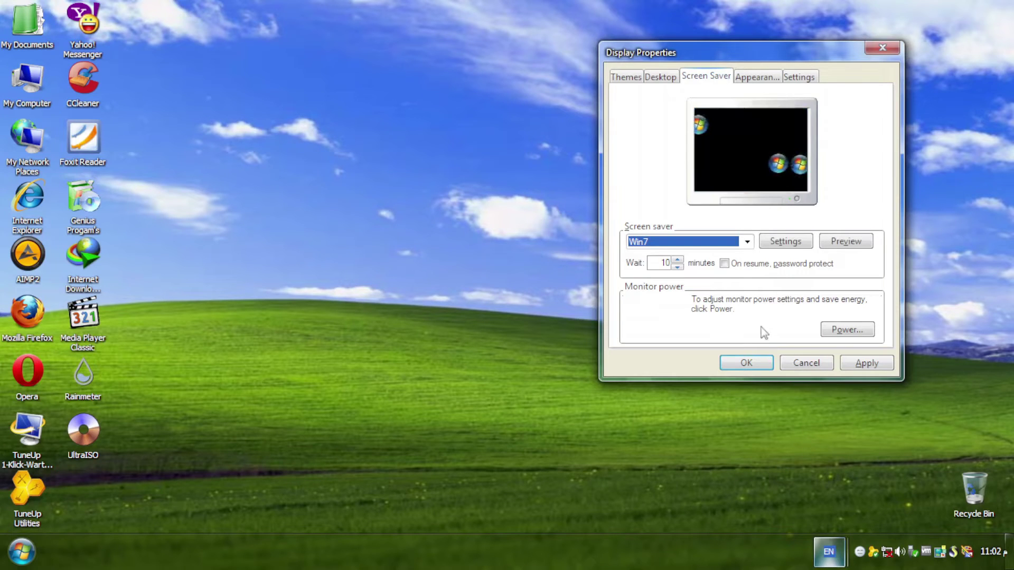
# On the Appearance tab, browse the window styles and color scheme lists
pyautogui.click(759, 77)
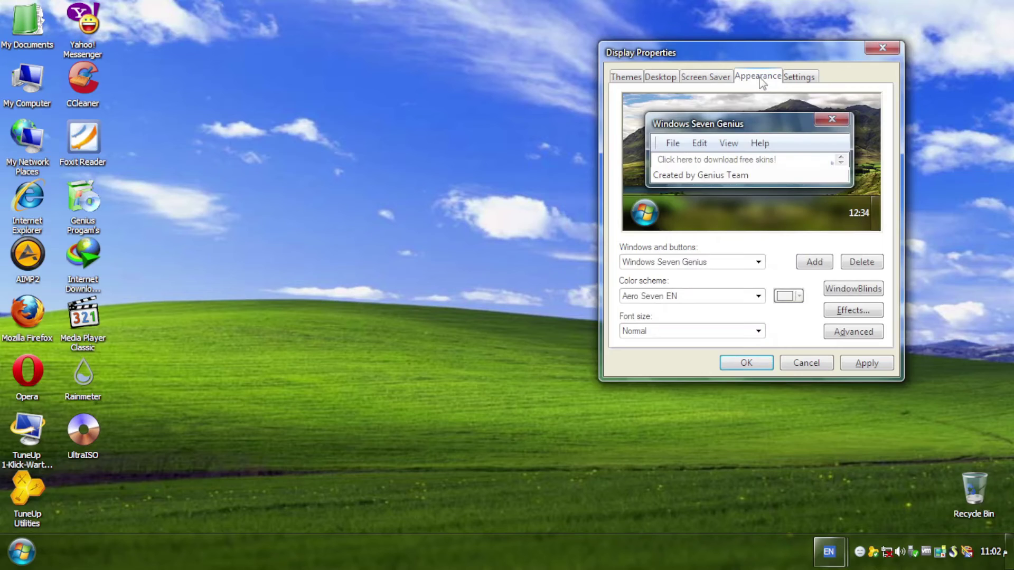
pyautogui.click(758, 262)
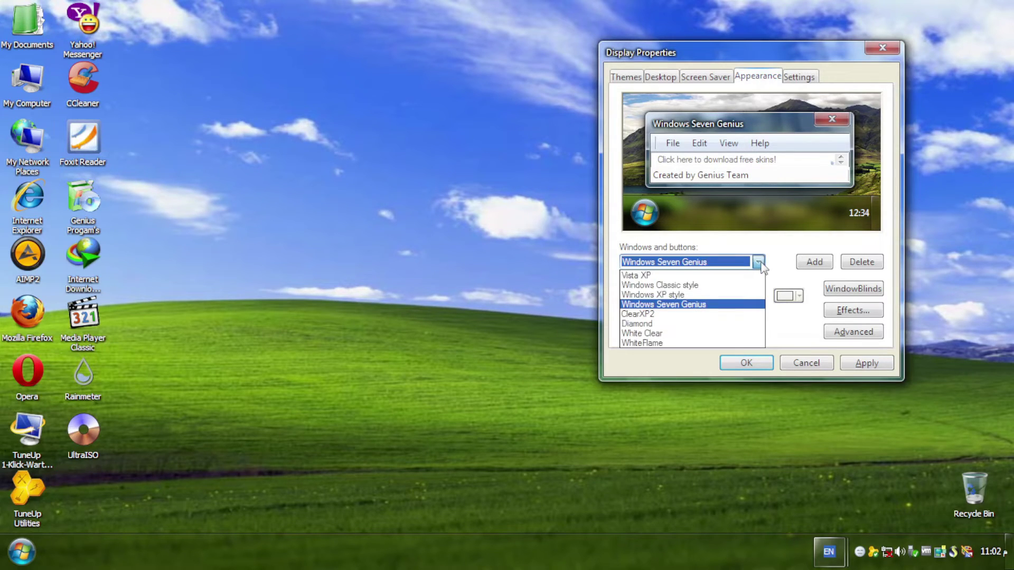
pyautogui.click(759, 263)
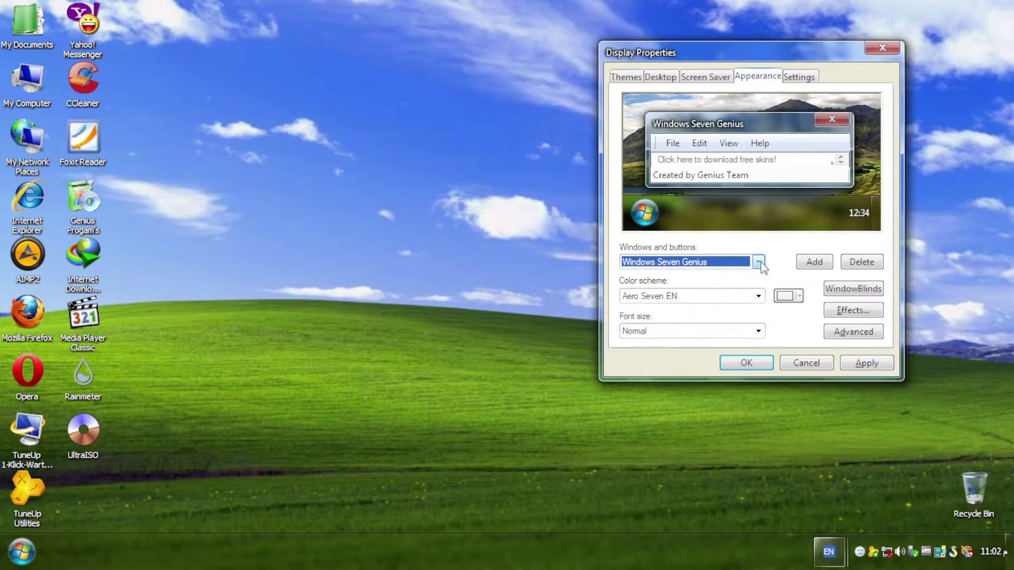
pyautogui.click(758, 296)
pyautogui.click(758, 296)
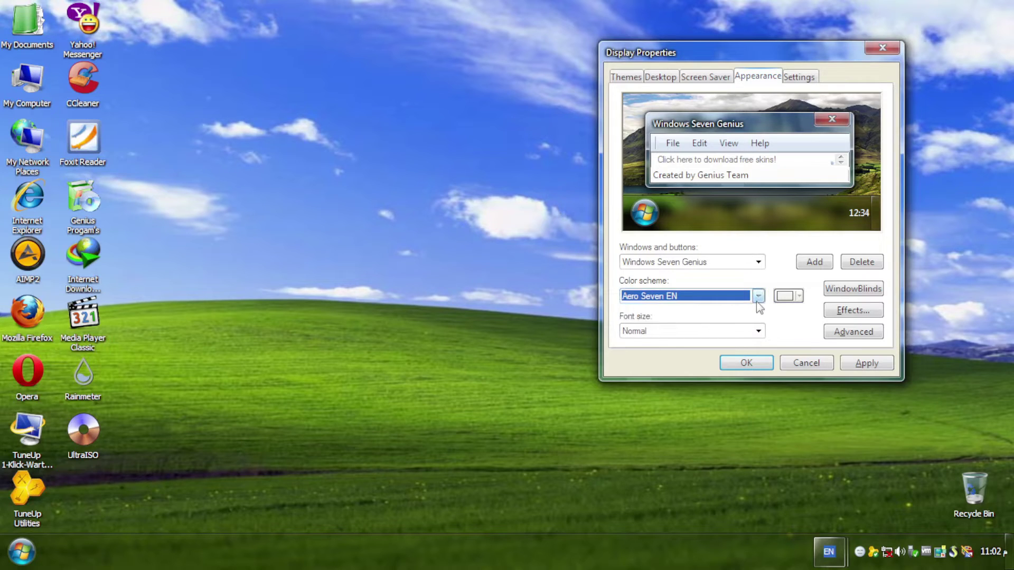
pyautogui.click(759, 262)
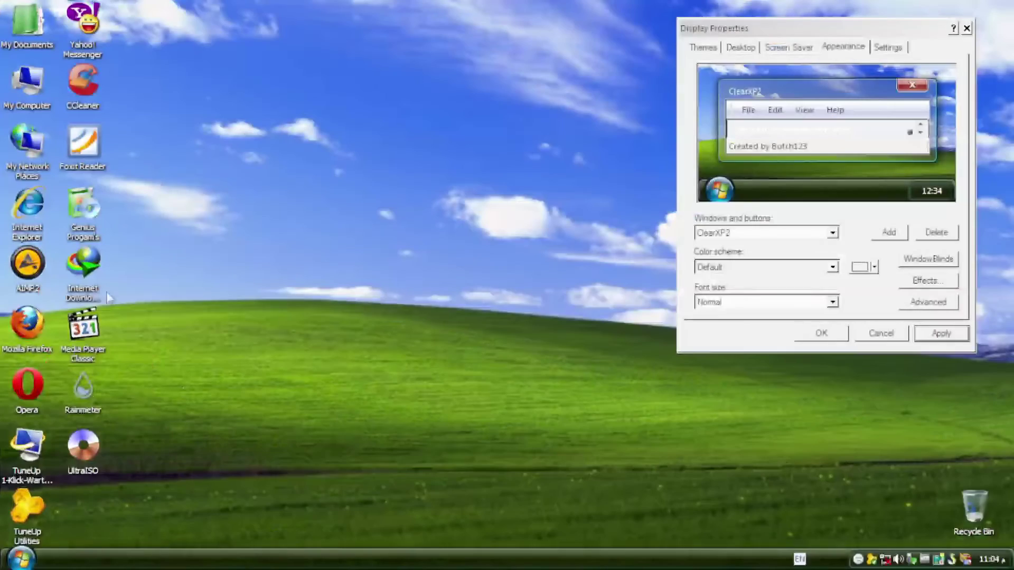
pyautogui.press('super+e')
# Move and close the My Computer window, then reopen My Computer
pyautogui.moveTo(594, 65); pyautogui.dragTo(509, 13)
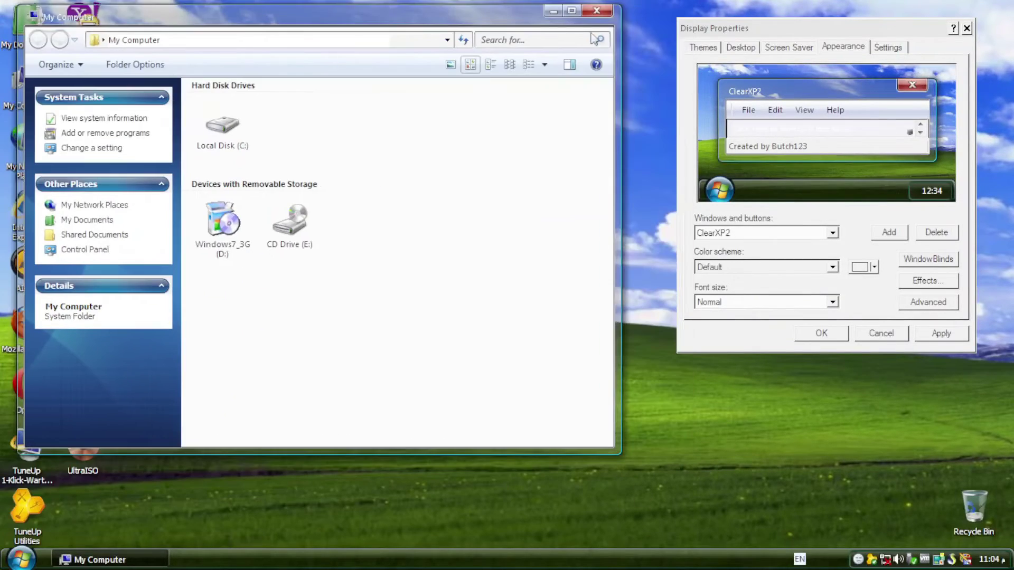
pyautogui.click(597, 9)
pyautogui.click(21, 561)
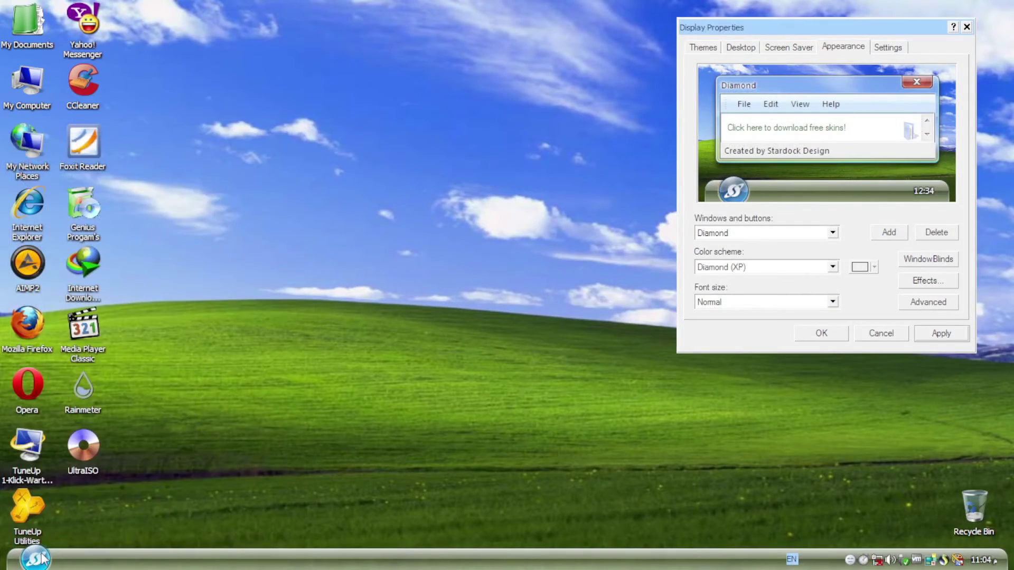
pyautogui.click(33, 559)
pyautogui.click(27, 79)
pyautogui.doubleClick(27, 79)
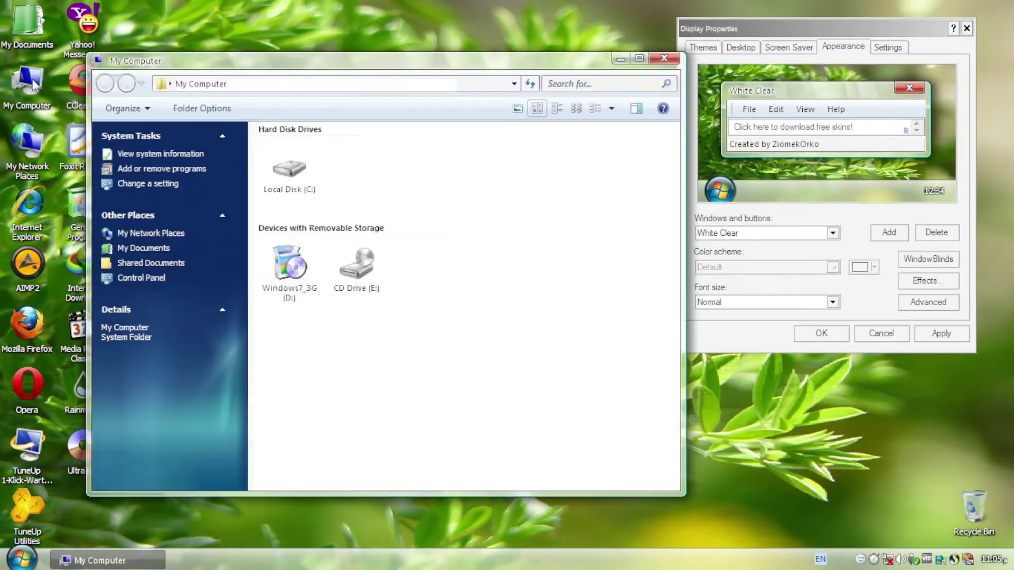
pyautogui.moveTo(220, 64); pyautogui.dragTo(166, 52)
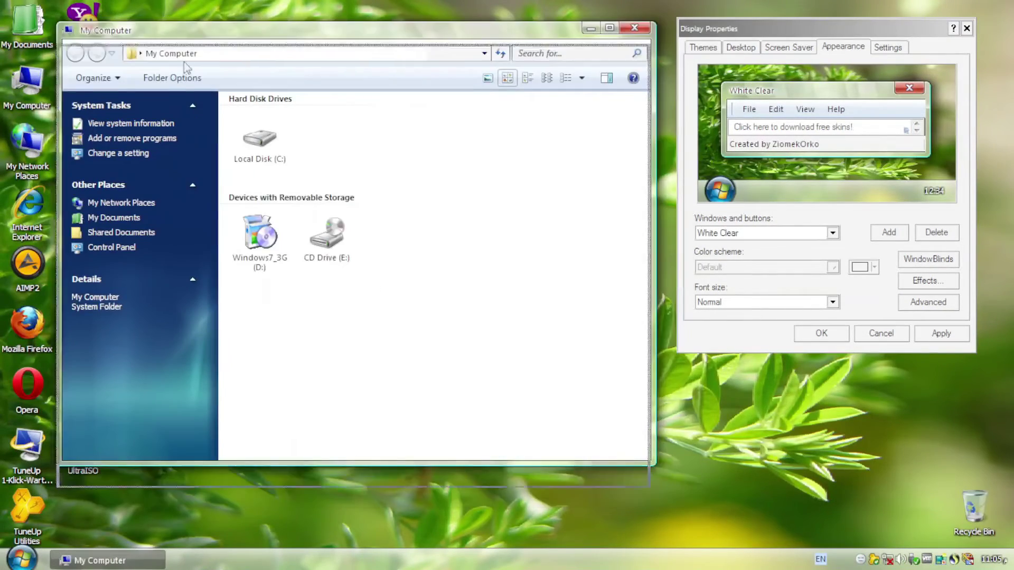
# Browse All Programs from the Start menu, then move and close My Computer
pyautogui.click(31, 560)
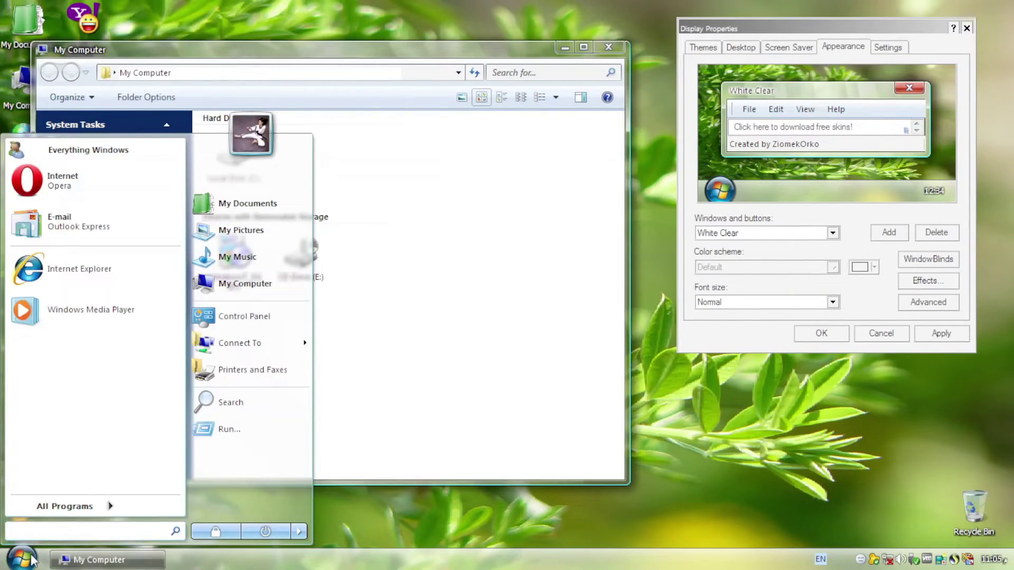
pyautogui.click(64, 506)
pyautogui.moveTo(202, 308)
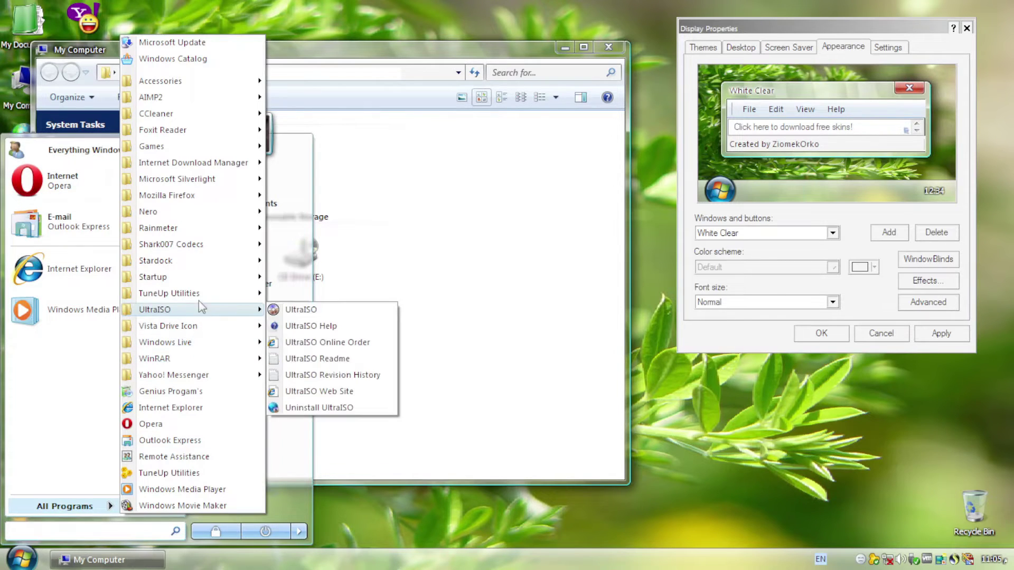
pyautogui.moveTo(401, 46); pyautogui.dragTo(480, 21)
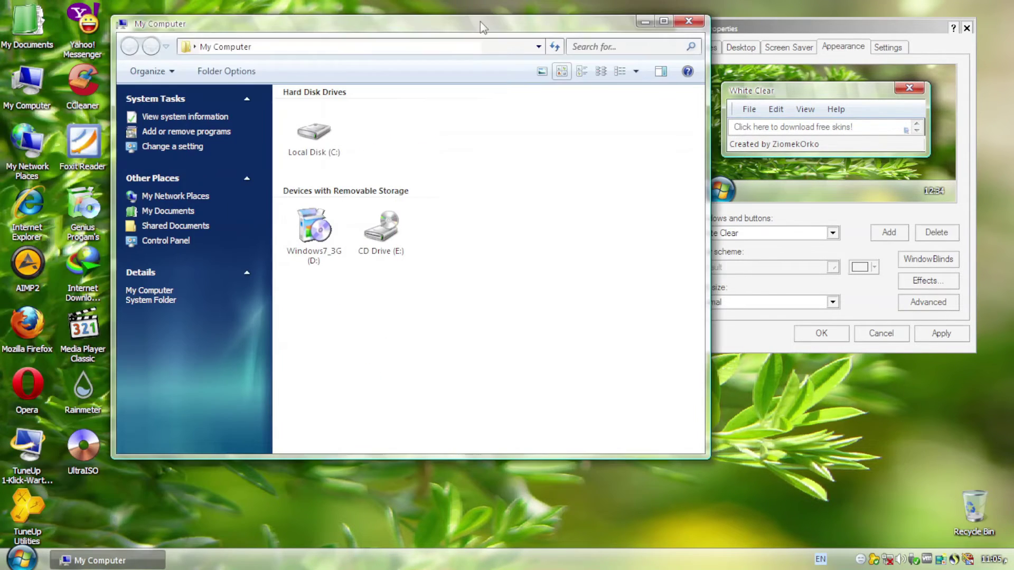
pyautogui.click(689, 21)
# Pick WhiteFlame as the windows and buttons style and apply it
pyautogui.click(776, 232)
pyautogui.click(761, 248)
pyautogui.click(941, 333)
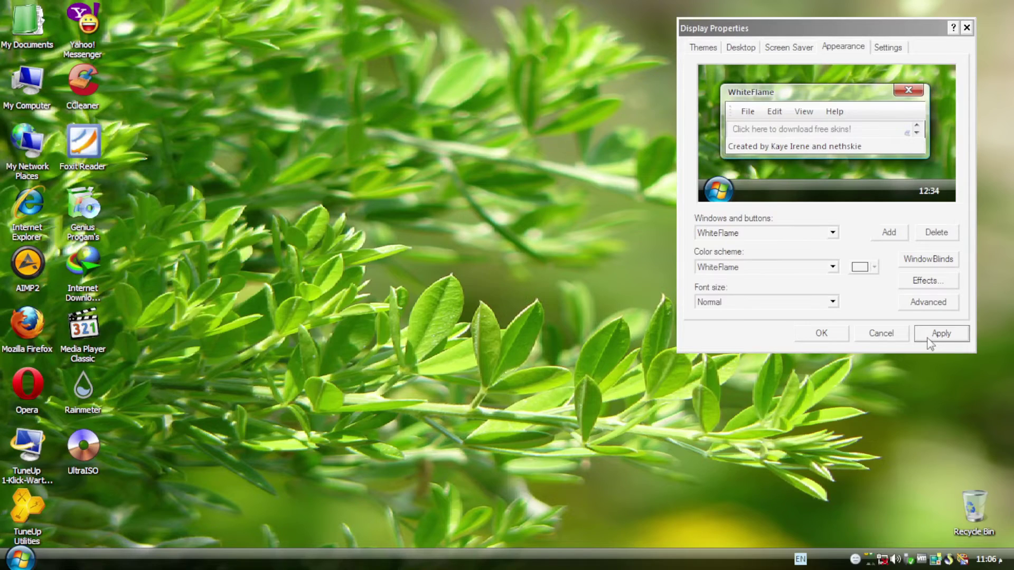
pyautogui.click(24, 562)
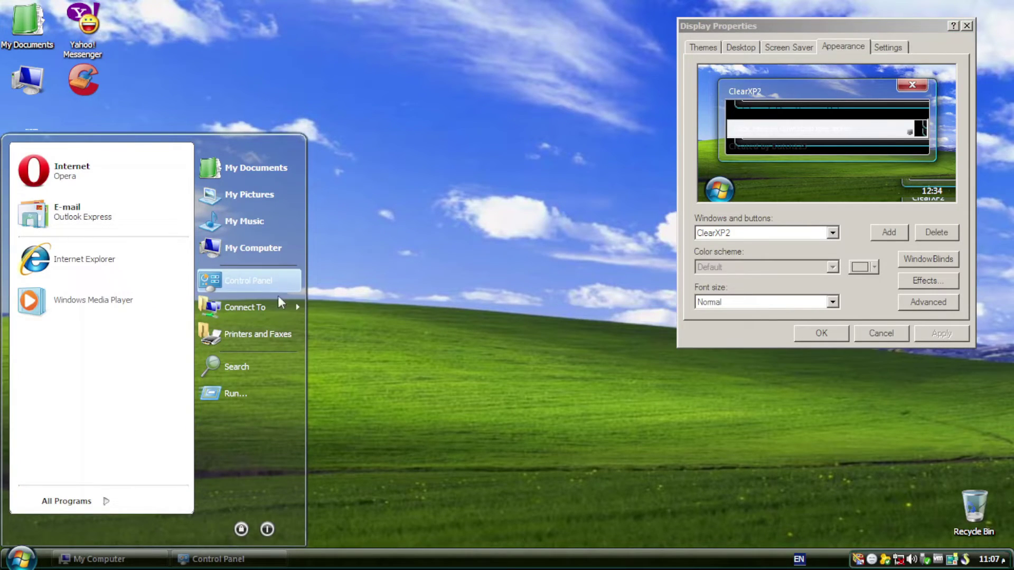
# Launch Control Panel, showing Appearance and Themes, Security Center and other categories
pyautogui.click(271, 278)
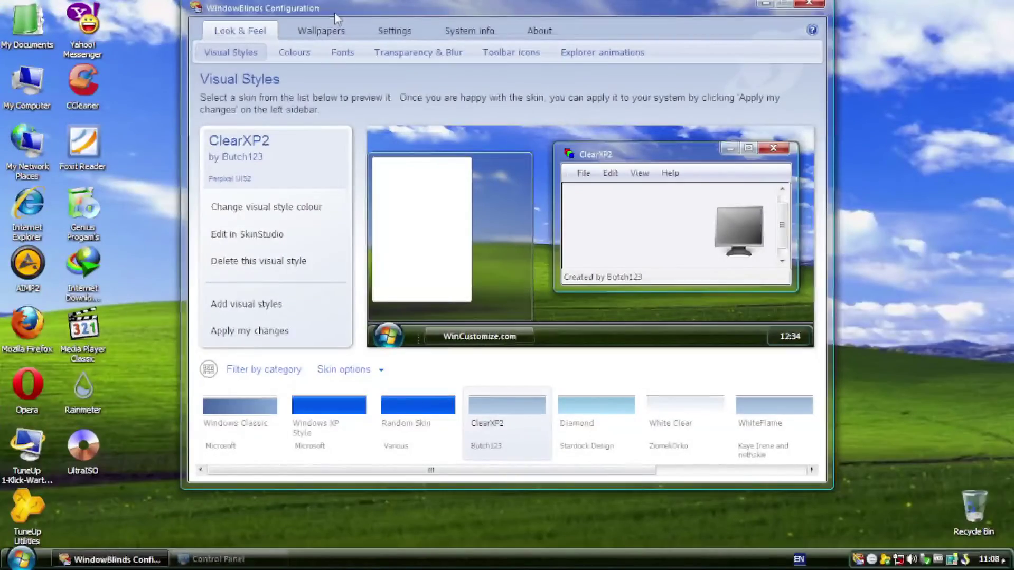
# Move the WindowBlinds window, then preview the silver Iron Man picture from the Wallpapers thumbnails
pyautogui.moveTo(334, 11); pyautogui.dragTo(320, 43)
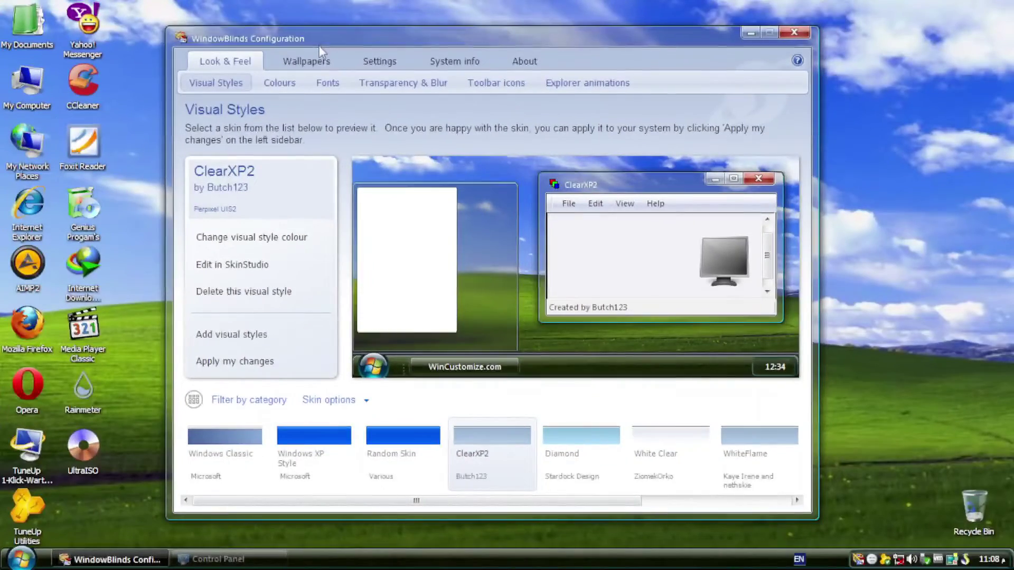
pyautogui.click(294, 67)
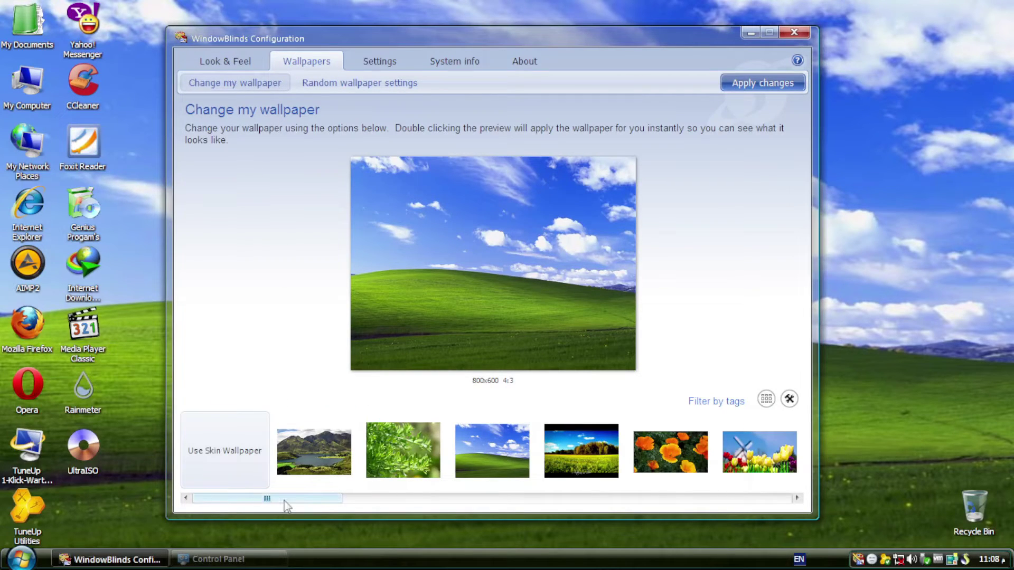
pyautogui.moveTo(289, 502); pyautogui.dragTo(414, 502)
pyautogui.click(477, 453)
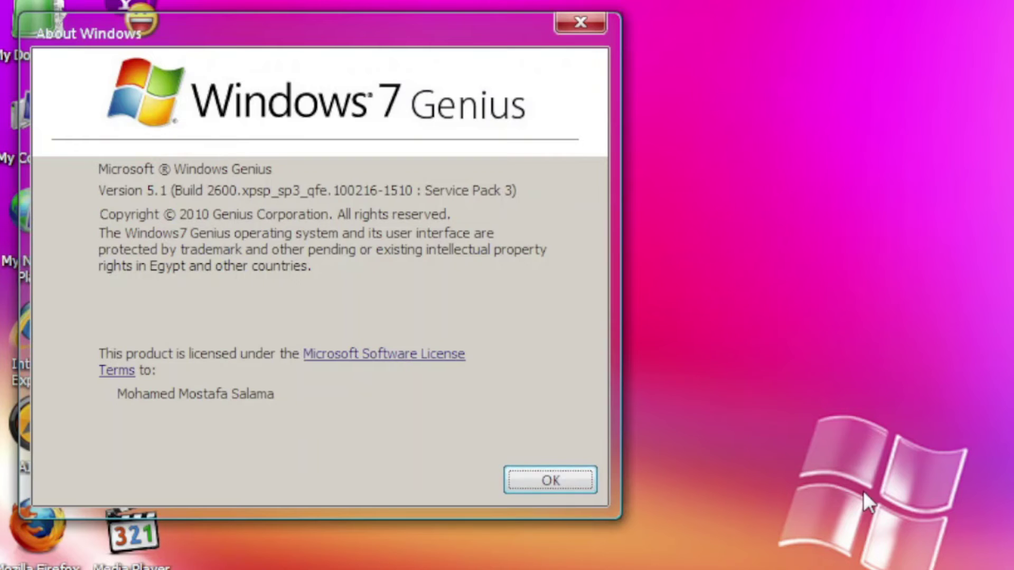
# Close the About Windows box, then launch AIMP2, dismiss its about info and close it
pyautogui.press('Return')
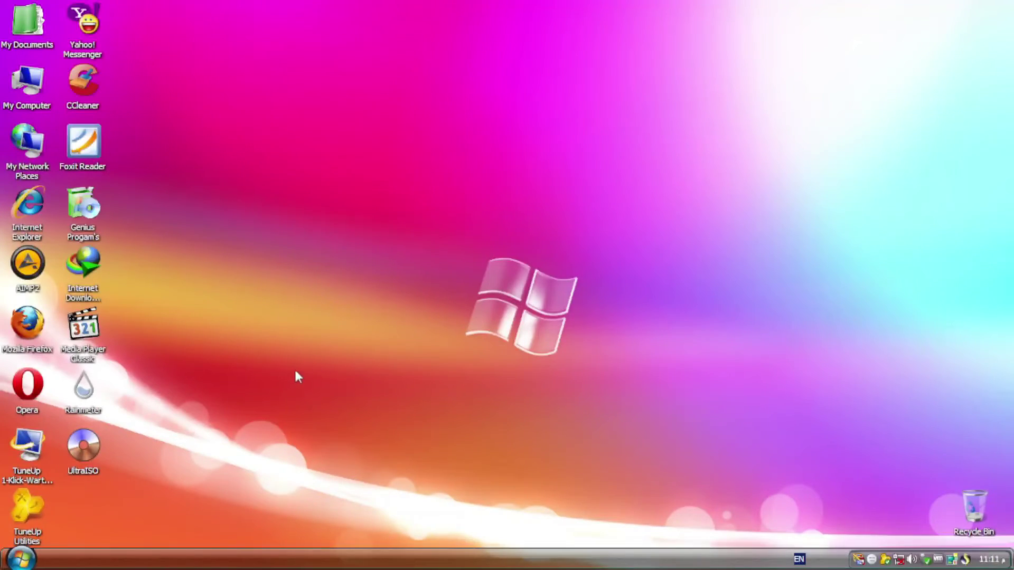
pyautogui.doubleClick(27, 263)
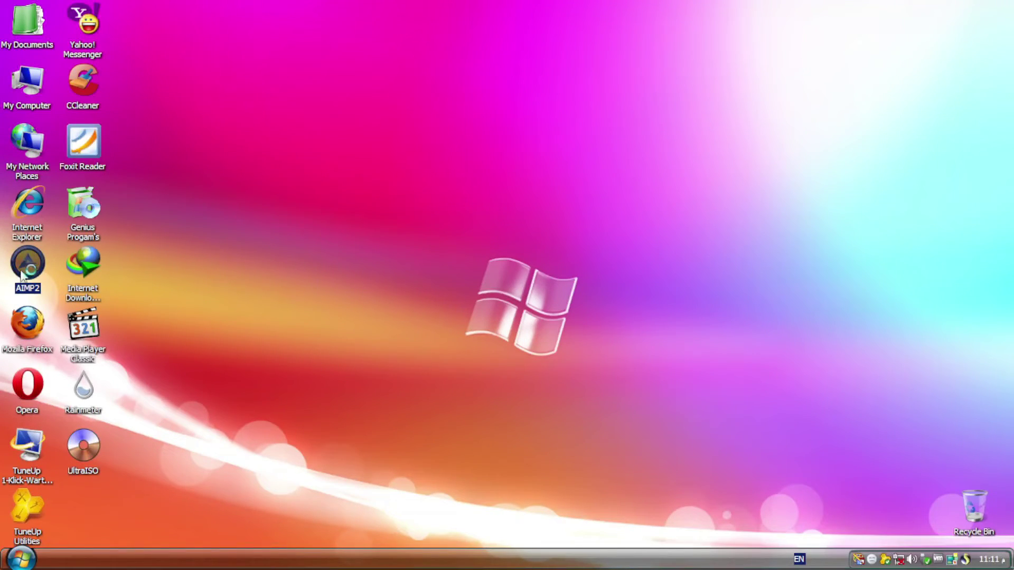
pyautogui.click(644, 431)
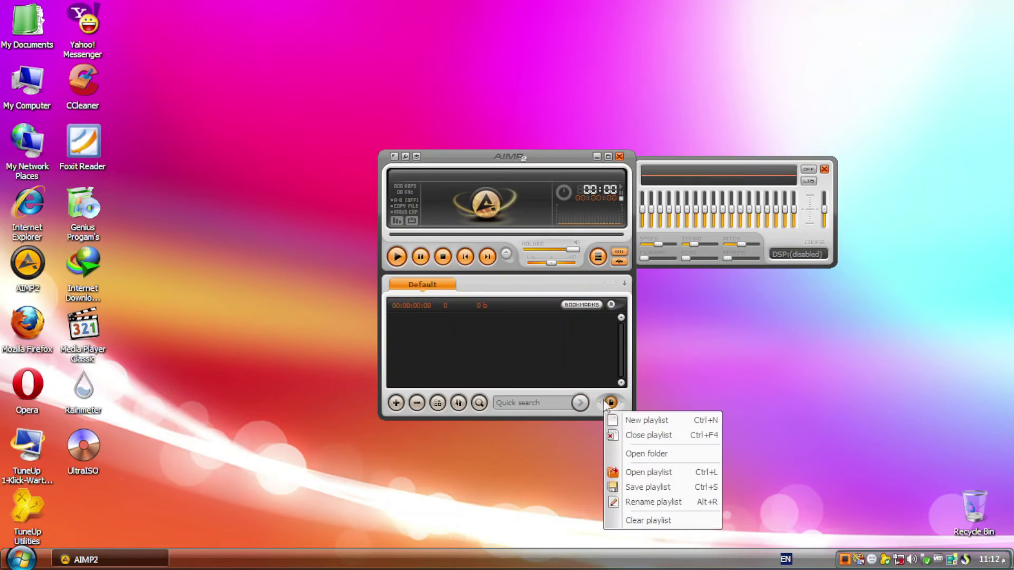
pyautogui.hotkey('alt', 'F4')
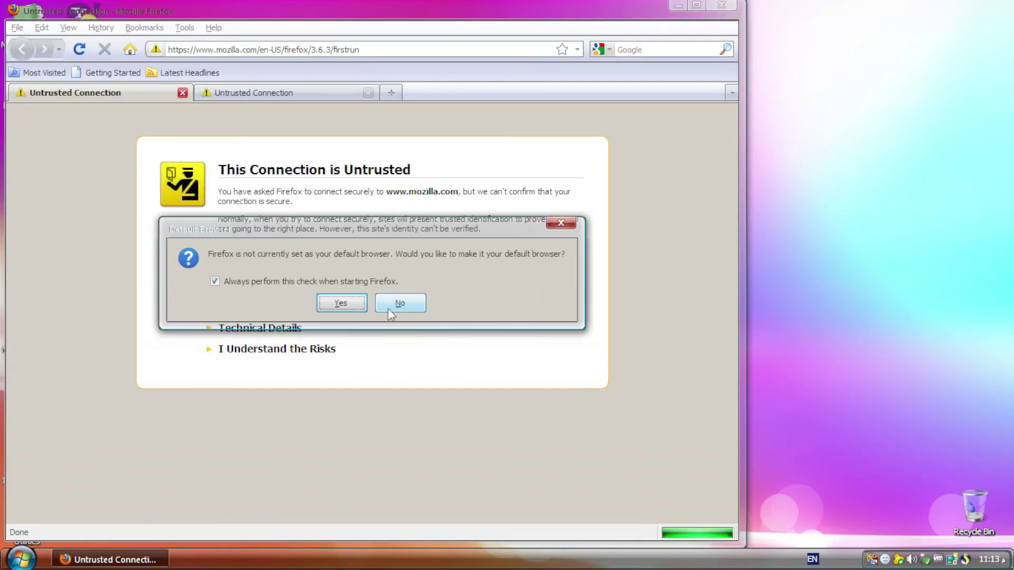
# Search Google for 'what browser am i using' in Firefox, then load Google in Opera
pyautogui.click(387, 305)
pyautogui.click(543, 41)
pyautogui.write('google')
pyautogui.press('Return')
pyautogui.write('what browser am i using')
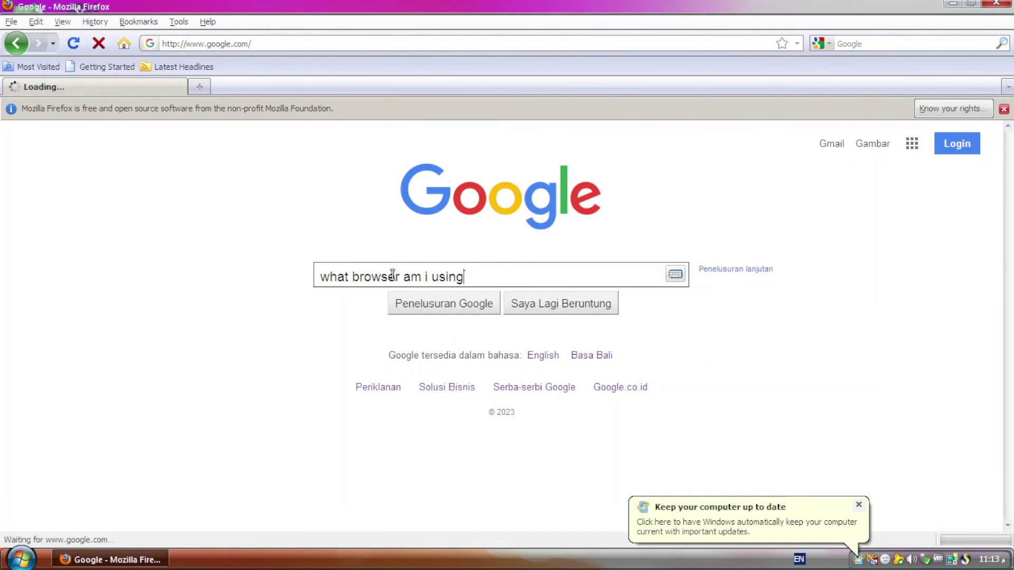
pyautogui.press('Return')
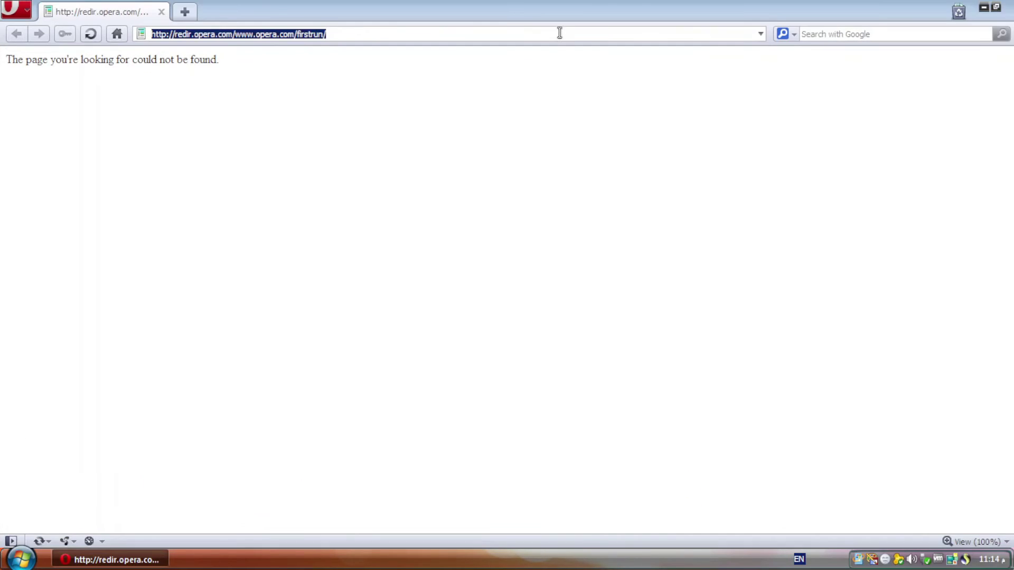
pyautogui.write('google')
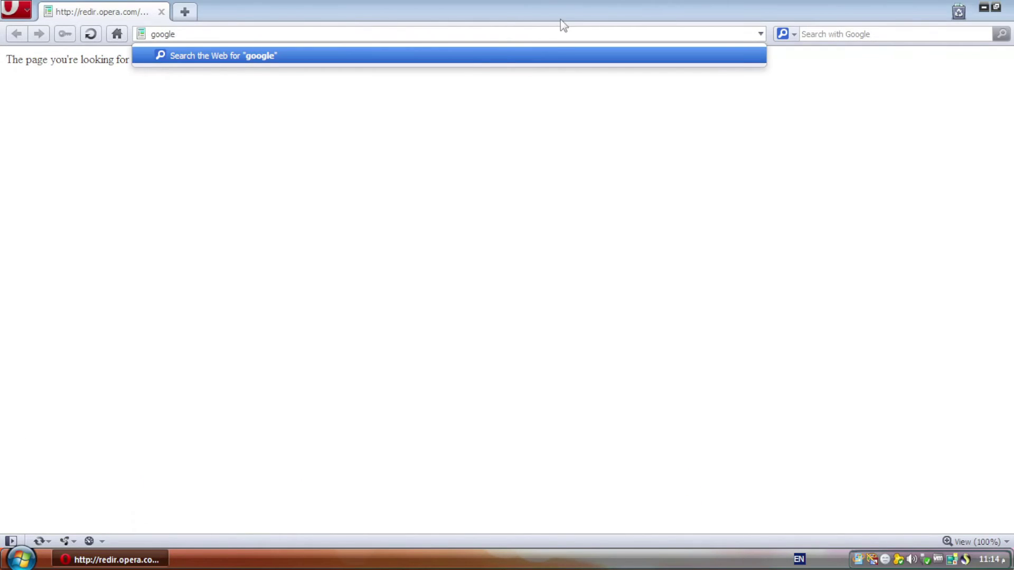
pyautogui.press('Return')
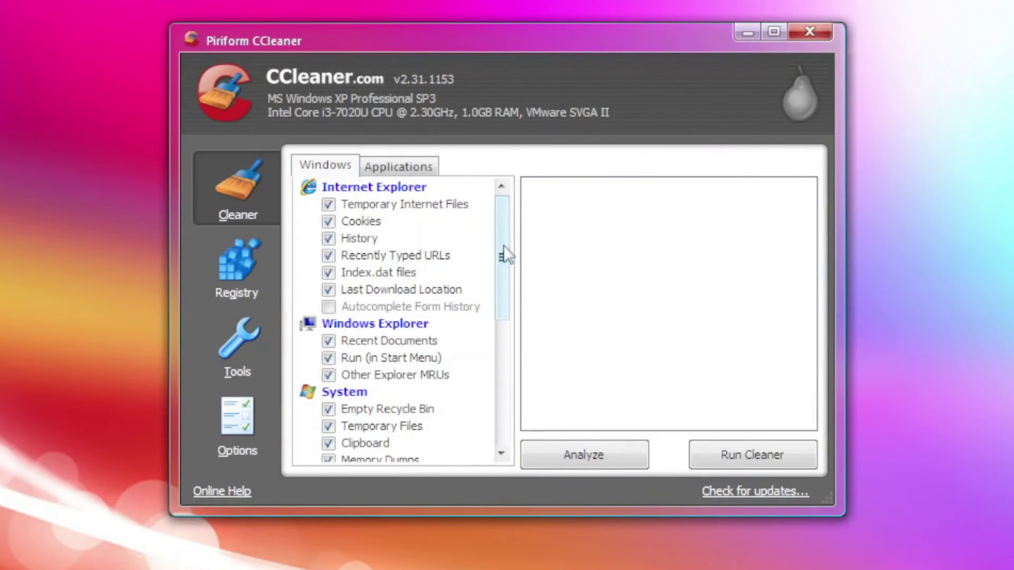
# View IDM's registration options, add Battery and Calendar gadgets, and open the Weather gadget choices
pyautogui.moveTo(503, 245); pyautogui.dragTo(501, 428)
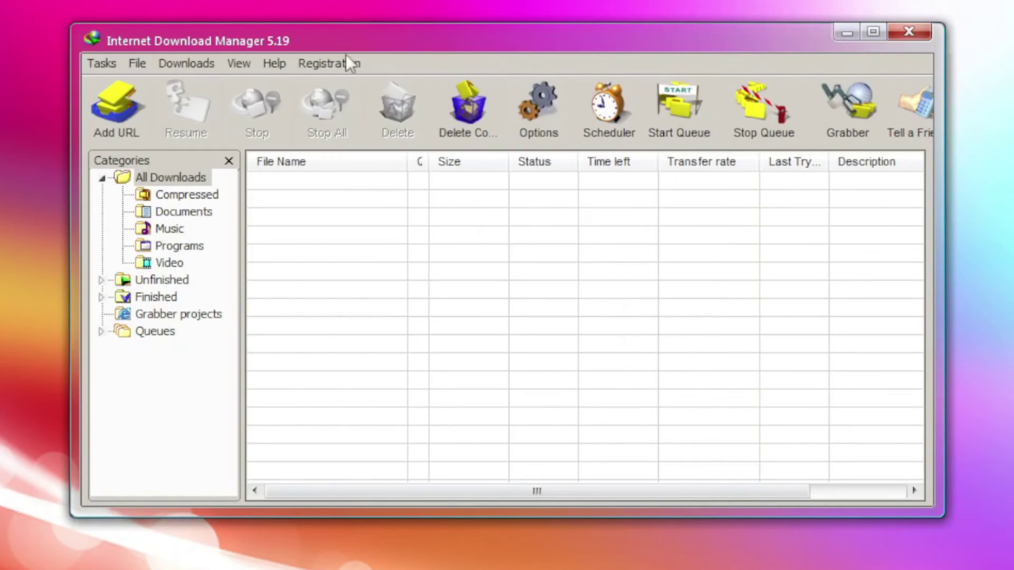
pyautogui.click(333, 64)
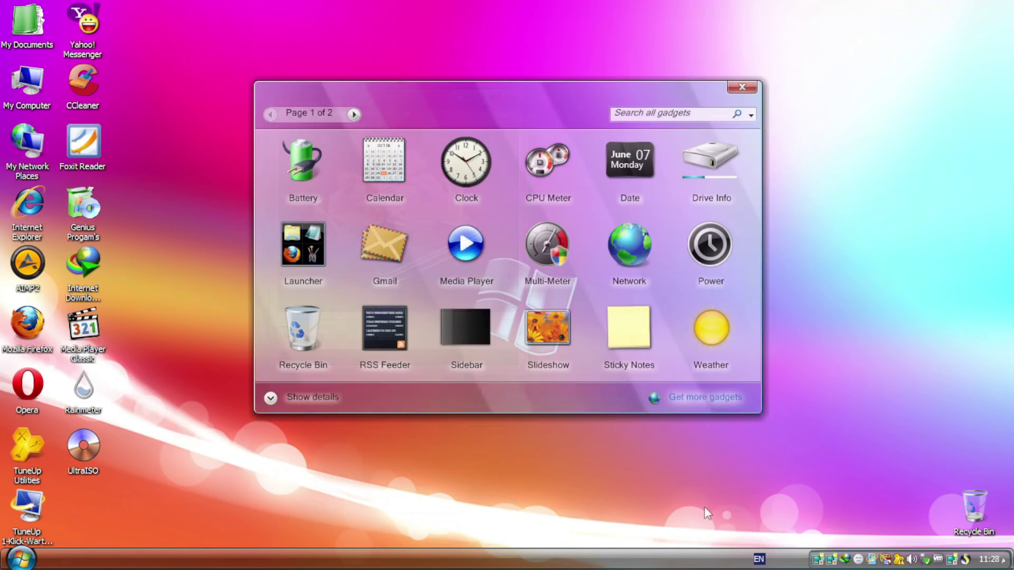
pyautogui.doubleClick(303, 161)
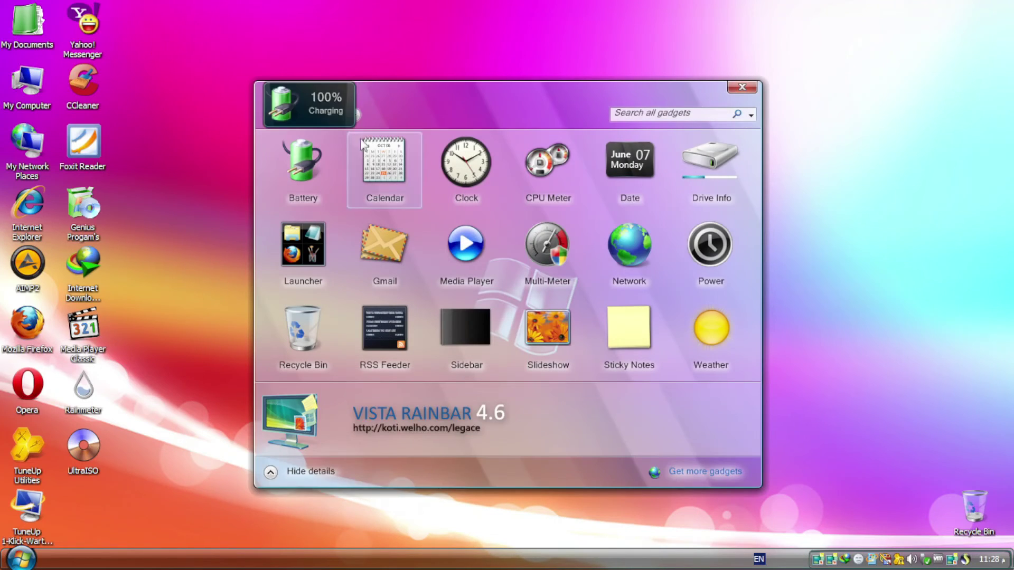
pyautogui.doubleClick(384, 158)
pyautogui.click(556, 277)
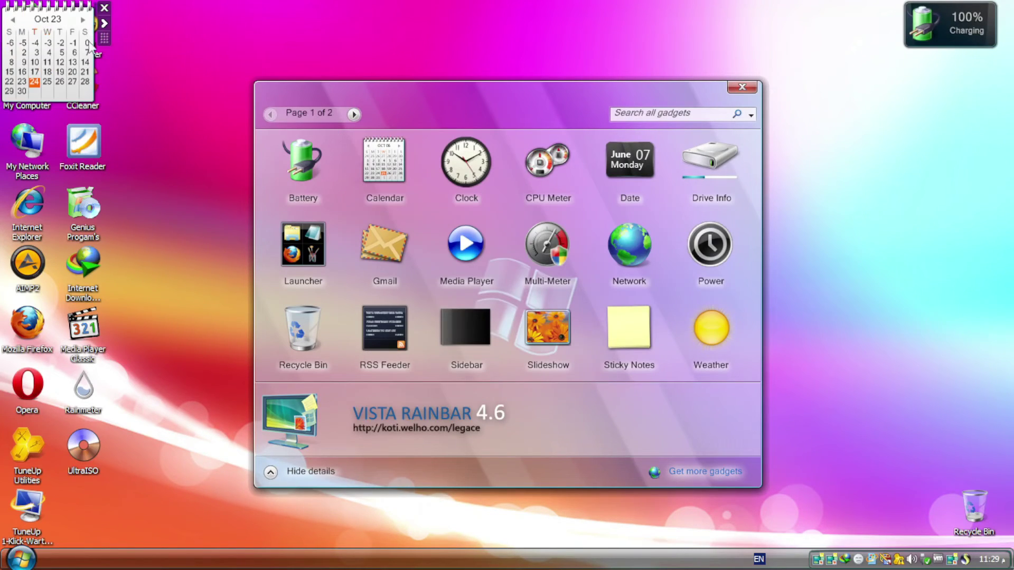
pyautogui.doubleClick(710, 327)
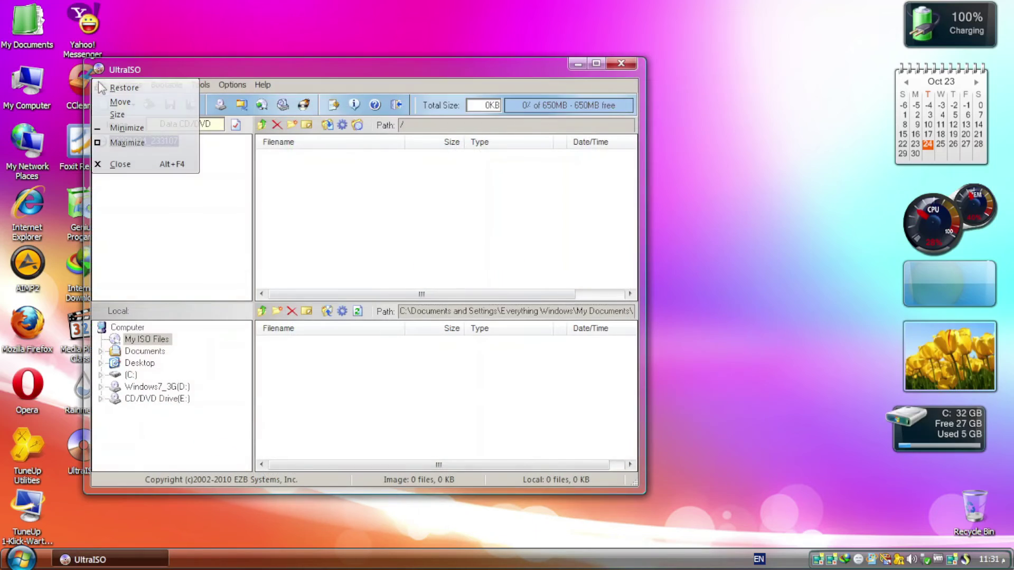
pyautogui.press('Right')
pyautogui.press('Right')
pyautogui.press('Right')
# Show UltraISO's version information, then close UltraISO
pyautogui.click(270, 153)
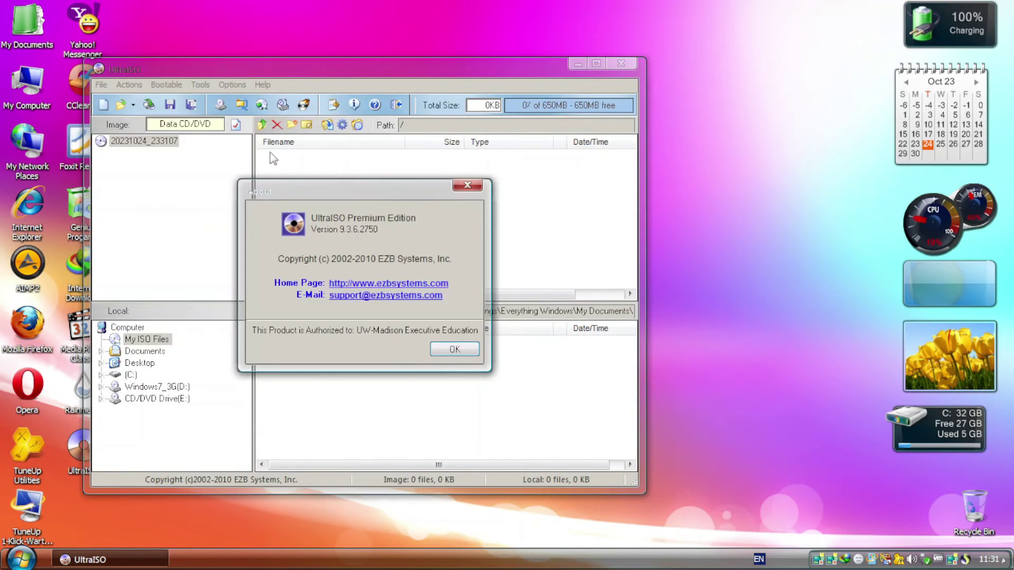
pyautogui.click(464, 353)
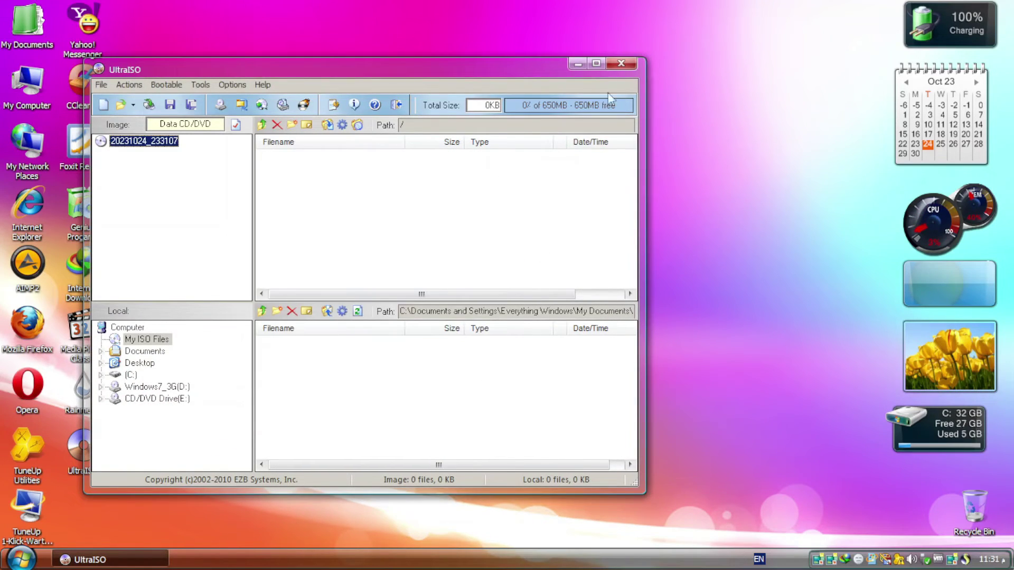
pyautogui.click(621, 62)
# Launch Calculator from Accessories, move it, and look at its Edit menu
pyautogui.click(21, 558)
pyautogui.click(69, 501)
pyautogui.moveTo(159, 118)
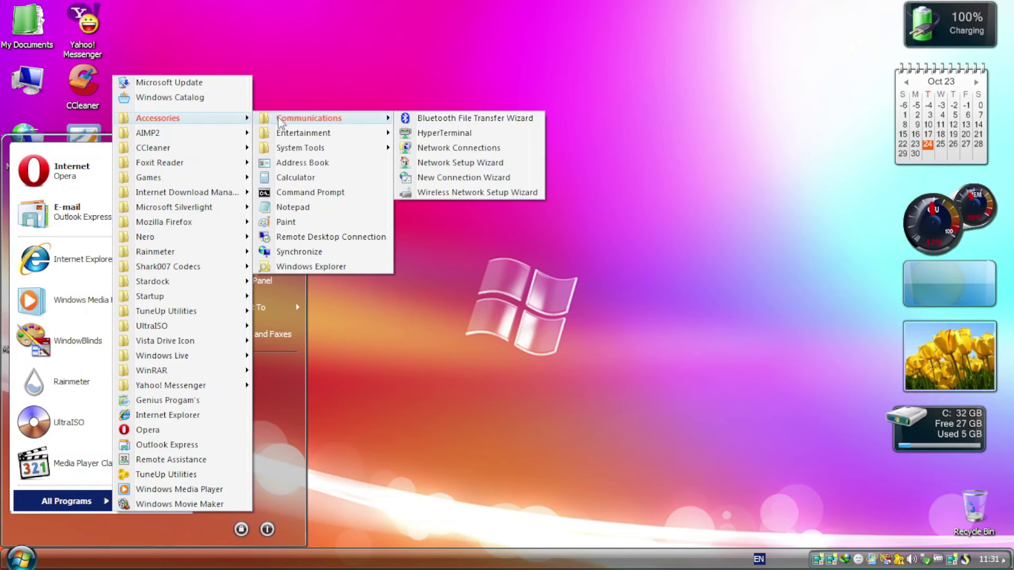
pyautogui.moveTo(301, 149)
pyautogui.click(296, 178)
pyautogui.moveTo(146, 65); pyautogui.dragTo(204, 45)
pyautogui.click(135, 67)
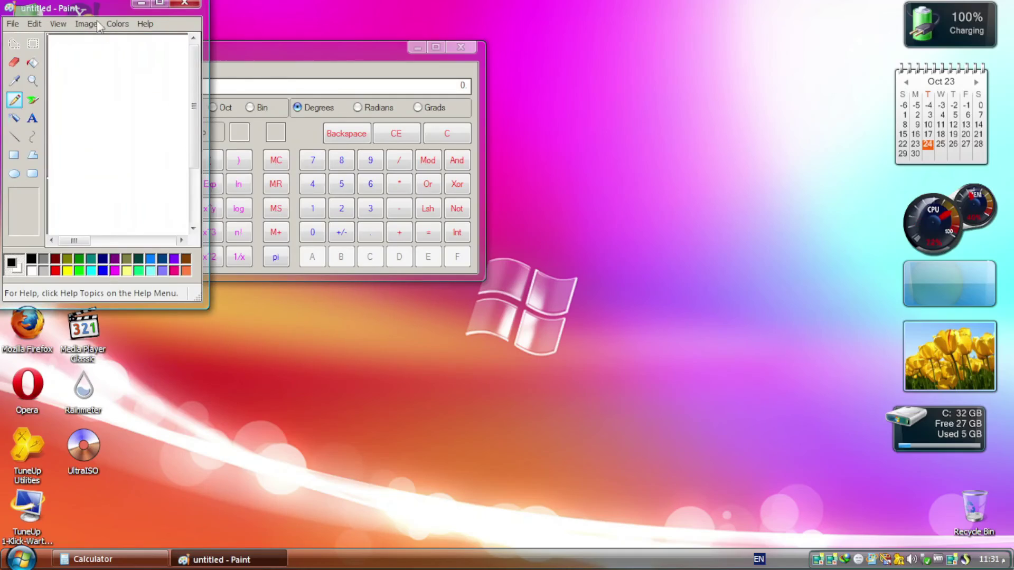
# Move and enlarge the Paint window, then close Paint and Calculator
pyautogui.moveTo(68, 7); pyautogui.dragTo(194, 68)
pyautogui.moveTo(338, 374); pyautogui.dragTo(600, 443)
pyautogui.moveTo(467, 74)
pyautogui.mouseDown()
pyautogui.moveTo(597, 49)
pyautogui.moveTo(1006, 216)
pyautogui.moveTo(819, 288)
pyautogui.moveTo(543, 19)
pyautogui.mouseUp()
pyautogui.click(543, 19)
pyautogui.click(463, 46)
# Launch Remote Desktop Connection from All Programs and close its dialog
pyautogui.click(21, 559)
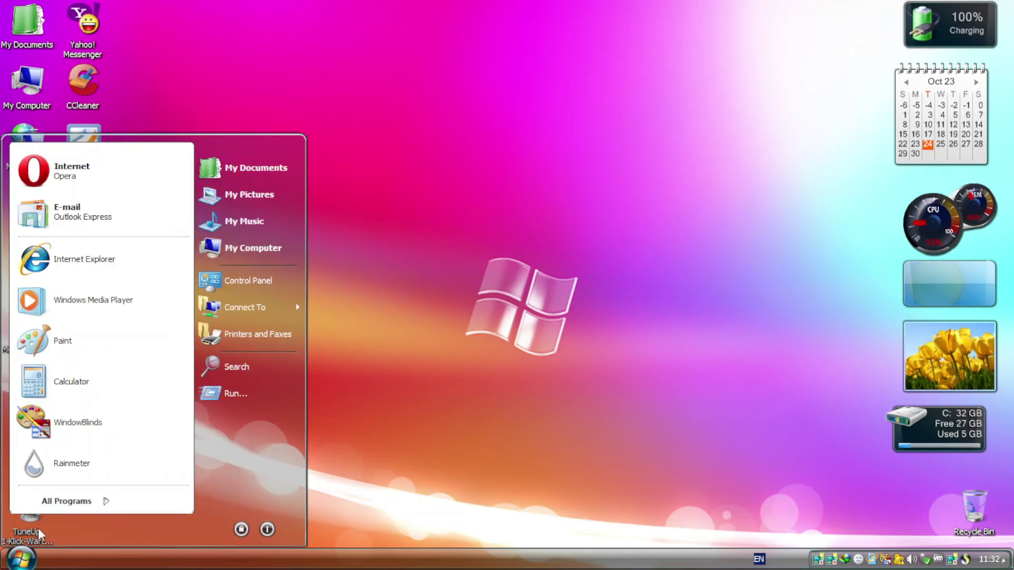
pyautogui.click(66, 501)
pyautogui.moveTo(202, 147)
pyautogui.moveTo(159, 118)
pyautogui.click(307, 234)
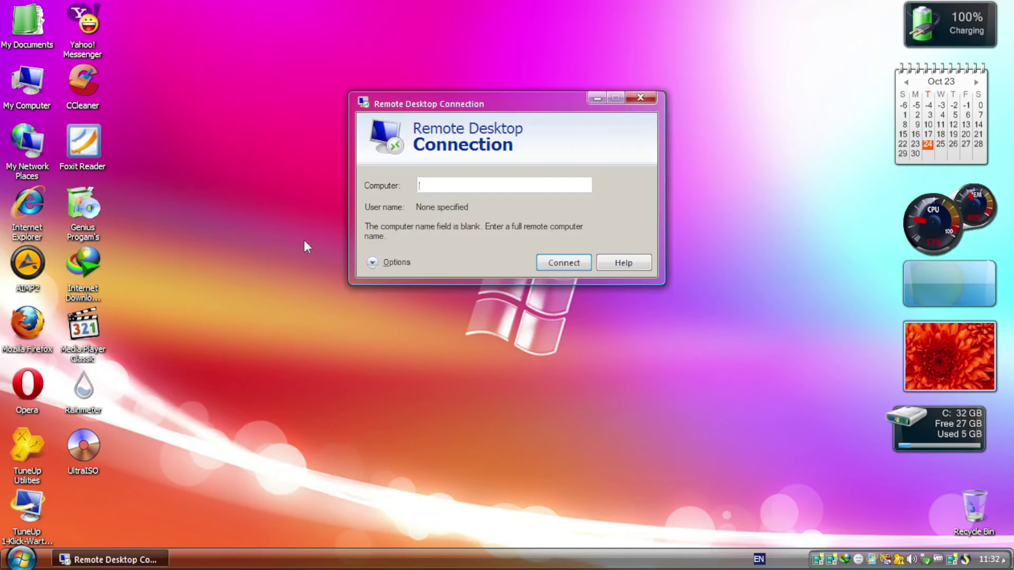
pyautogui.click(640, 99)
# Launch Windows Live Messenger from All Programs and close its sign-in window
pyautogui.click(21, 559)
pyautogui.click(66, 500)
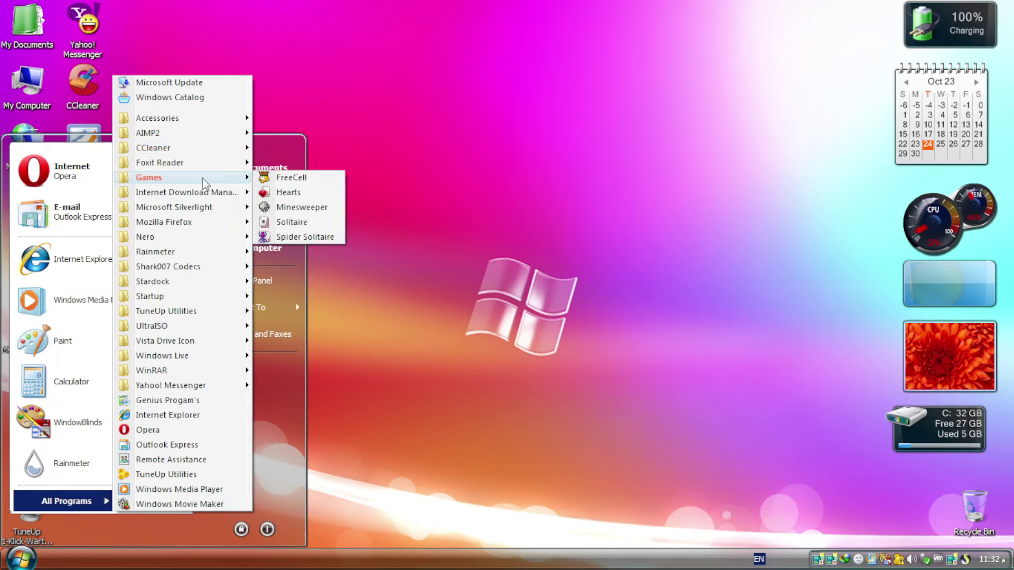
pyautogui.moveTo(205, 210)
pyautogui.moveTo(203, 268)
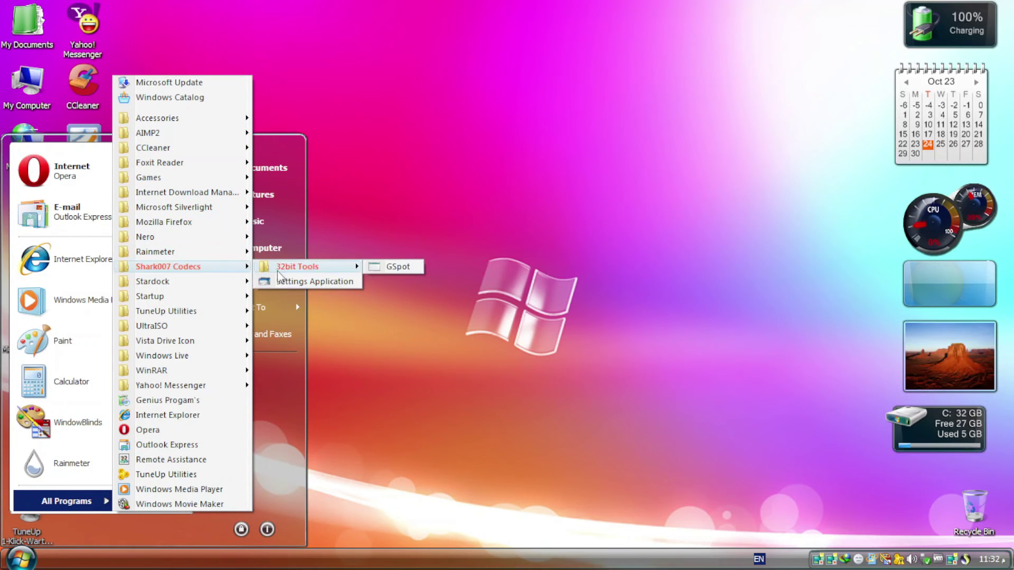
pyautogui.moveTo(251, 360)
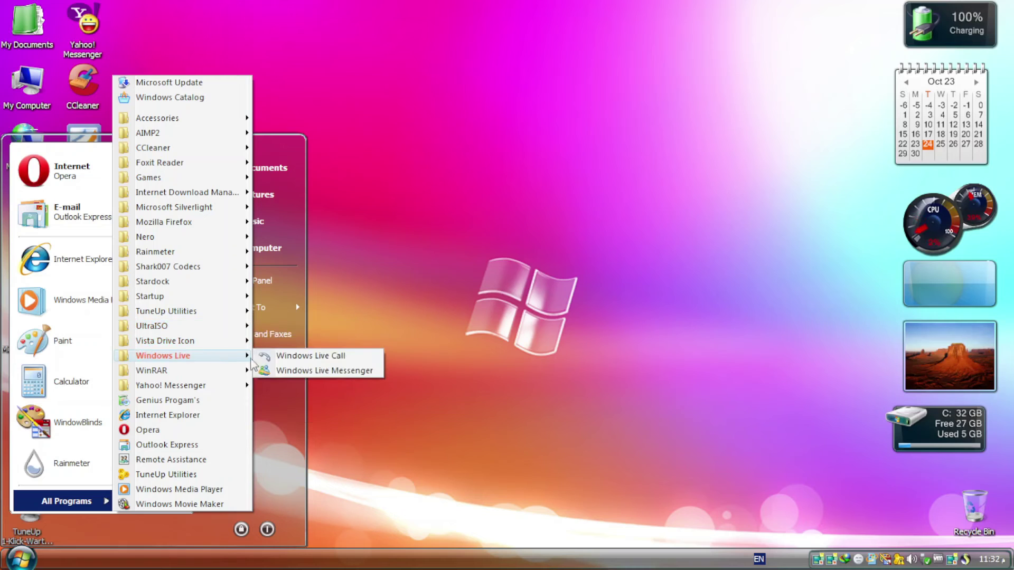
pyautogui.click(284, 370)
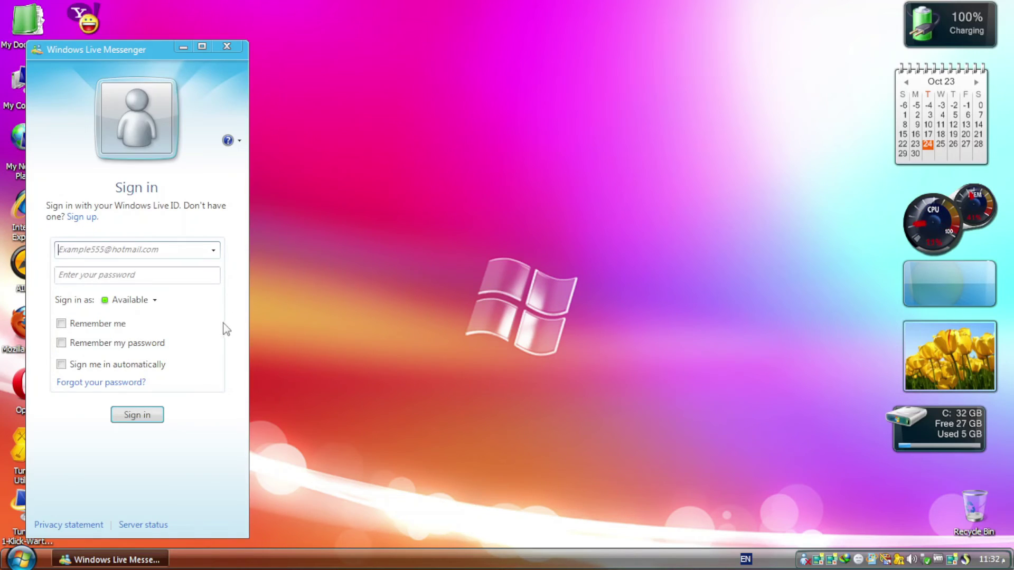
pyautogui.hotkey('alt', 'F4')
# Launch WinRAR, view its About box, close it, and reopen All Programs
pyautogui.click(19, 558)
pyautogui.click(66, 502)
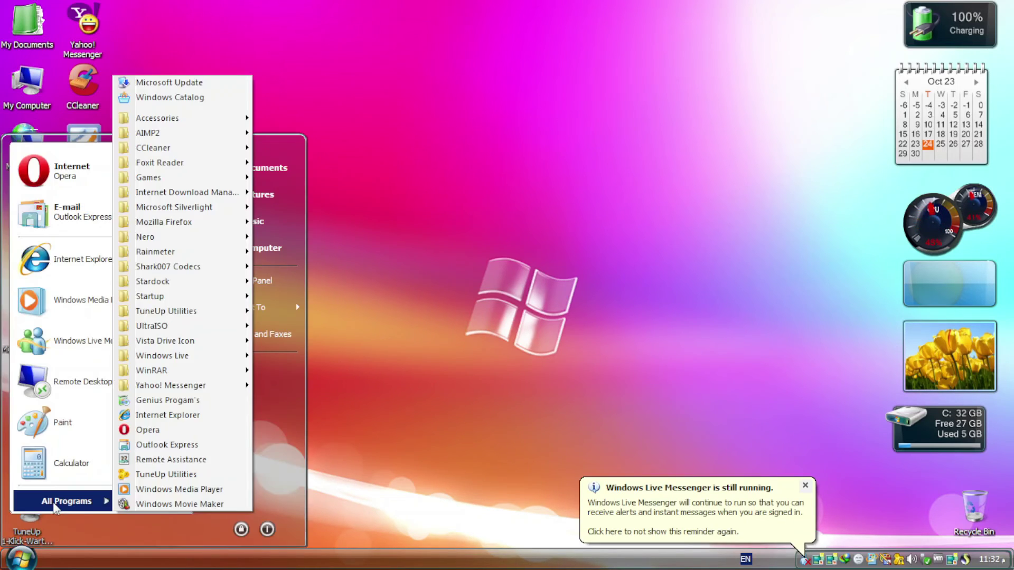
pyautogui.moveTo(196, 375)
pyautogui.click(291, 386)
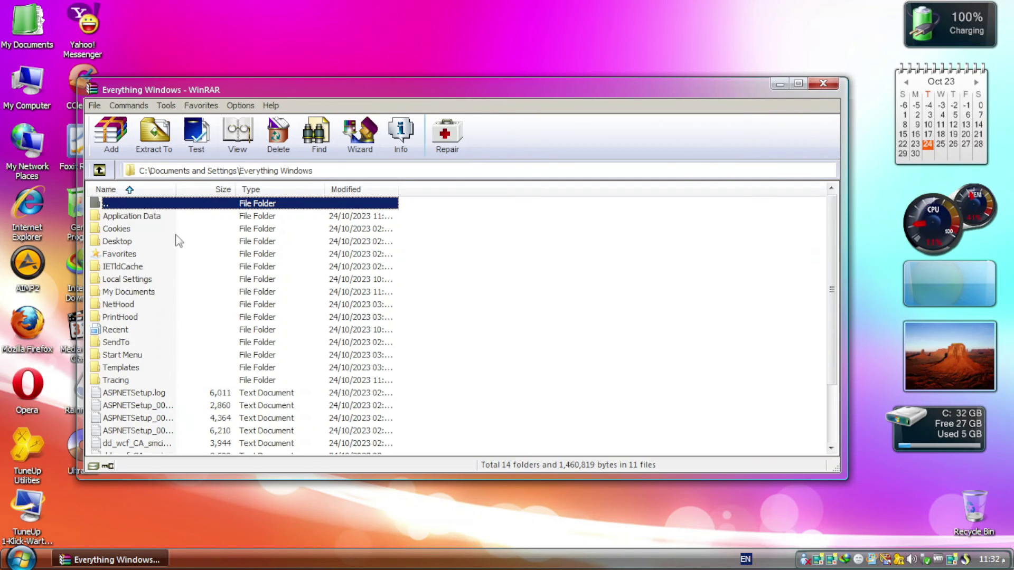
pyautogui.click(272, 106)
pyautogui.click(309, 159)
pyautogui.click(574, 200)
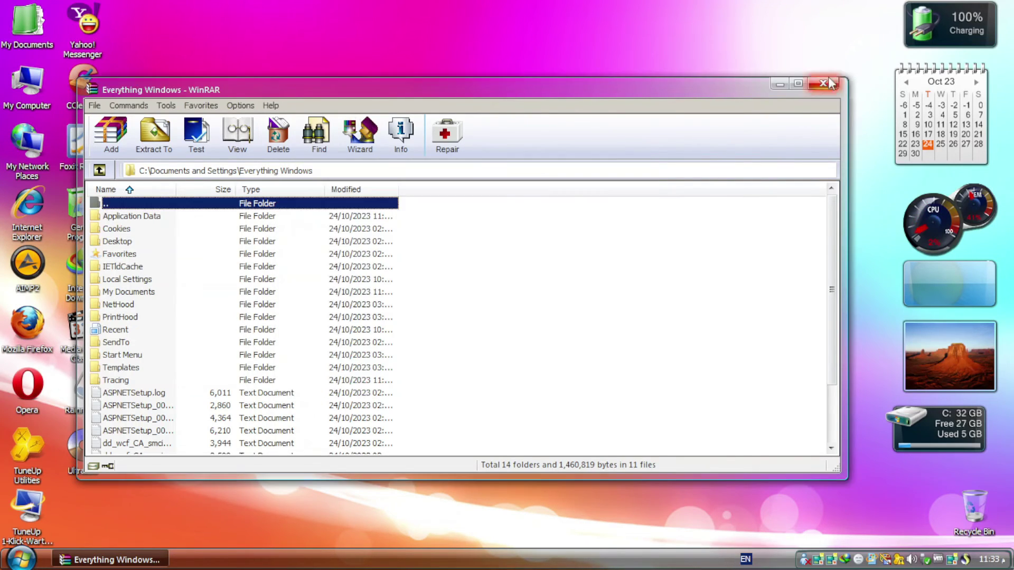
pyautogui.hotkey('alt', 'F4')
pyautogui.click(19, 559)
pyautogui.click(66, 501)
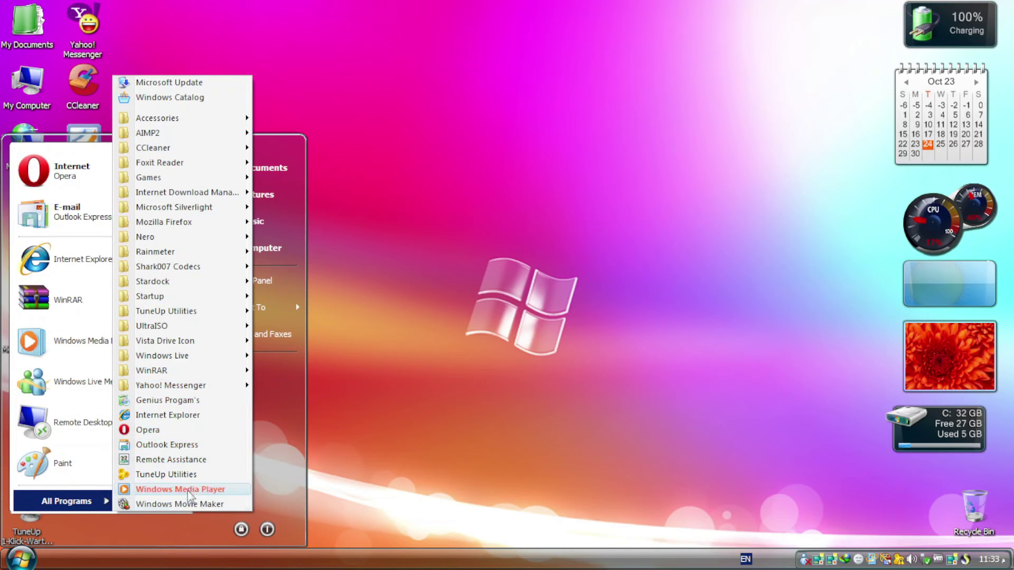
# Open My Documents and browse the My Music and My Pictures folders
pyautogui.click(281, 161)
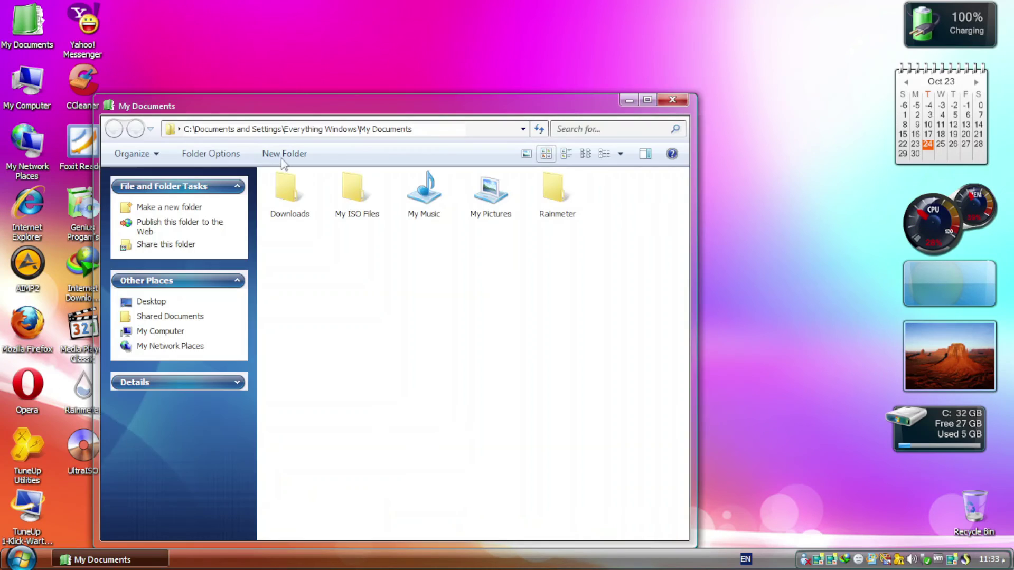
pyautogui.doubleClick(454, 139)
pyautogui.click(143, 70)
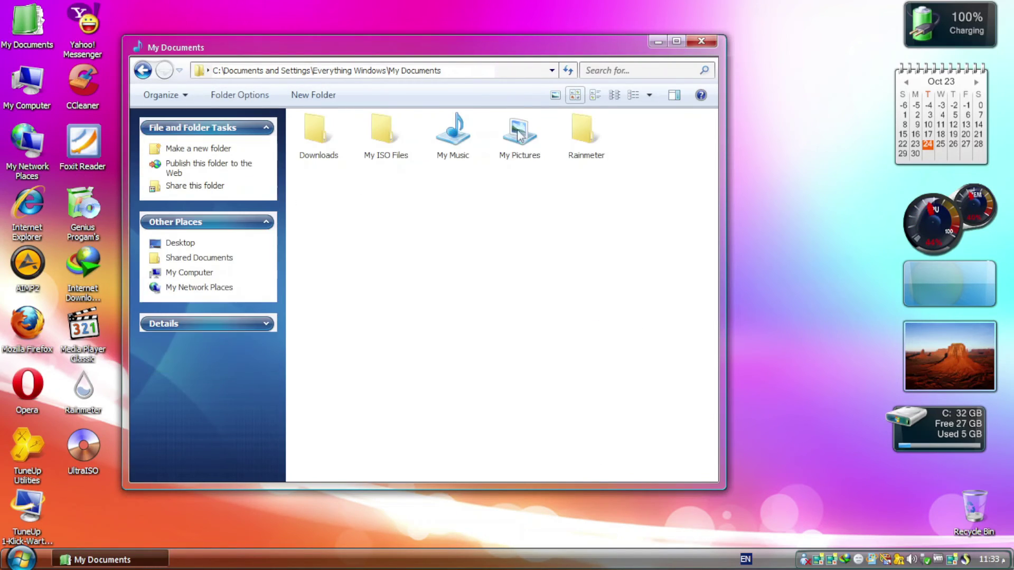
pyautogui.doubleClick(526, 130)
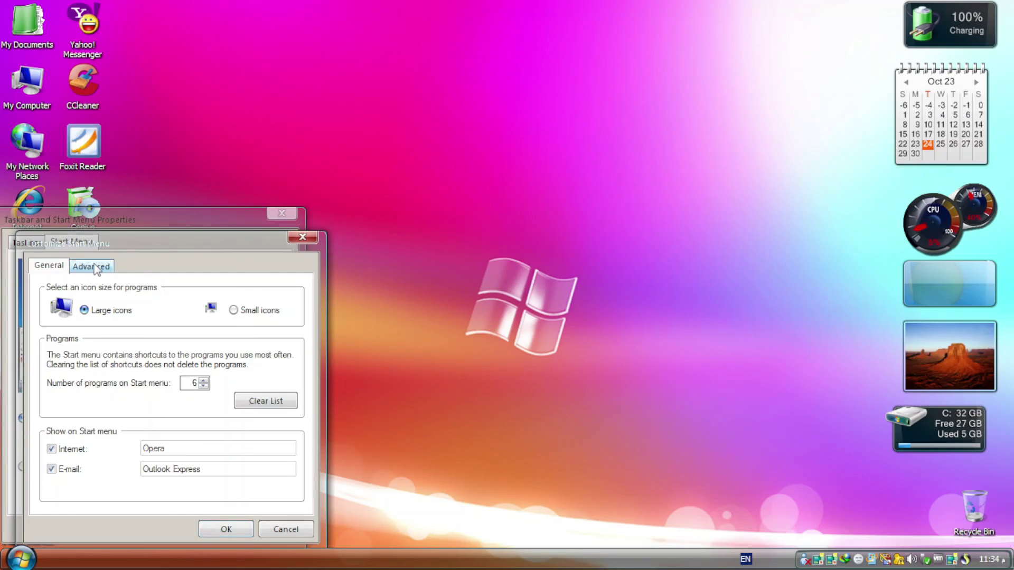
# View the Customize Start Menu Advanced settings, then close the taskbar and Start menu properties
pyautogui.click(93, 265)
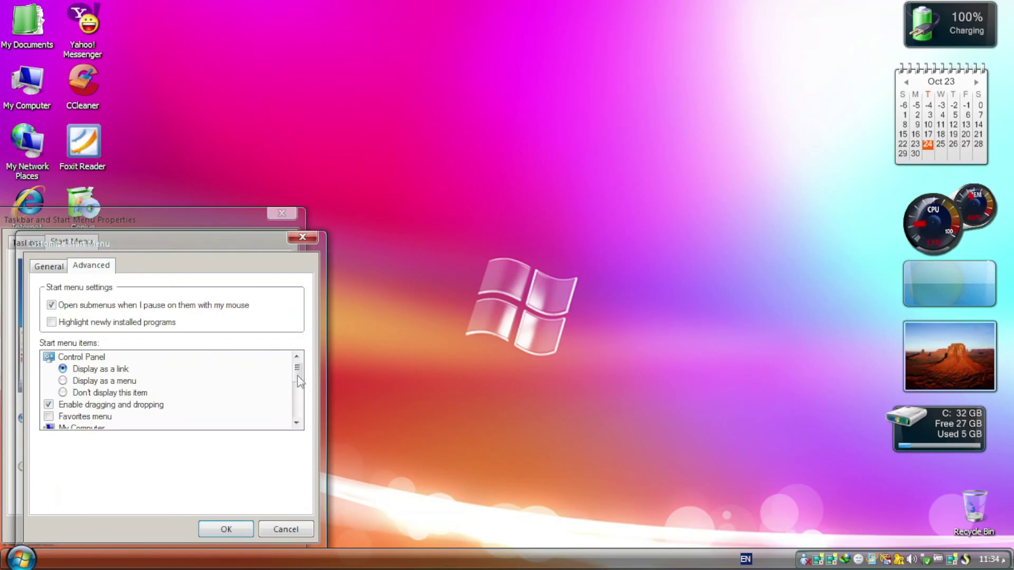
pyautogui.moveTo(297, 376); pyautogui.dragTo(304, 431)
pyautogui.click(226, 530)
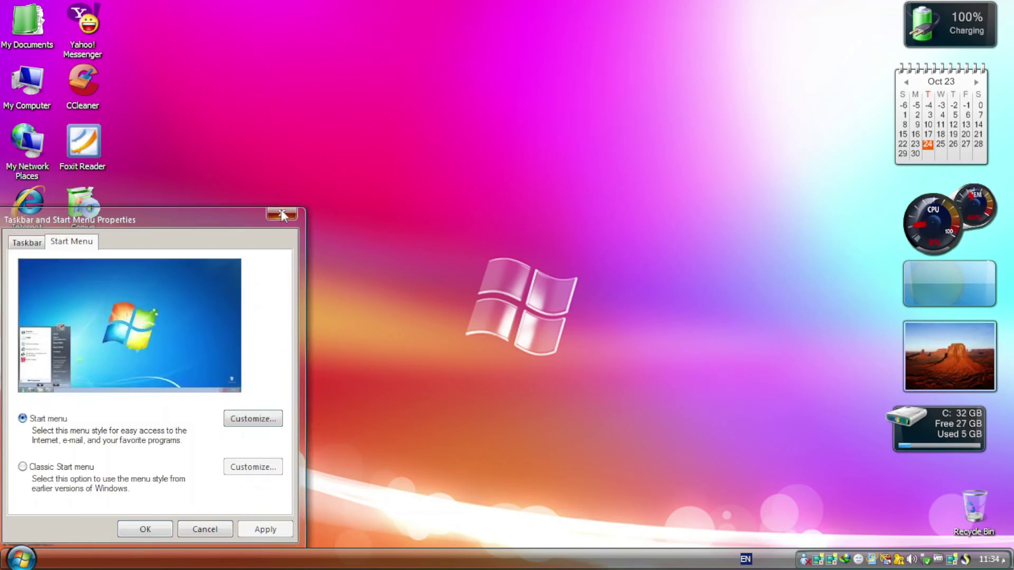
pyautogui.click(282, 213)
# Open Control Panel's Appearance and Themes category, scroll through it, and close the account picture picker
pyautogui.click(21, 559)
pyautogui.click(262, 286)
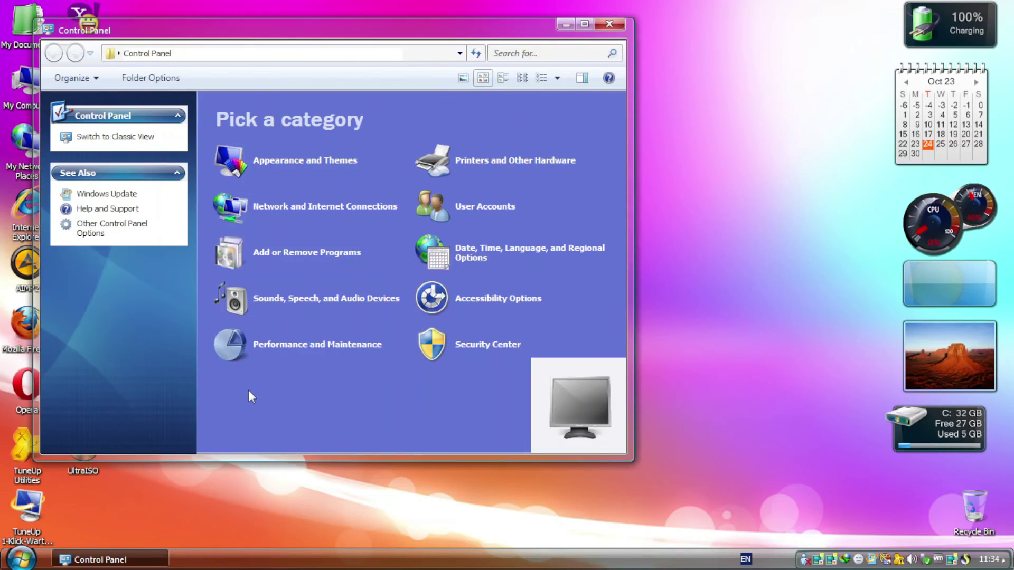
pyautogui.click(298, 160)
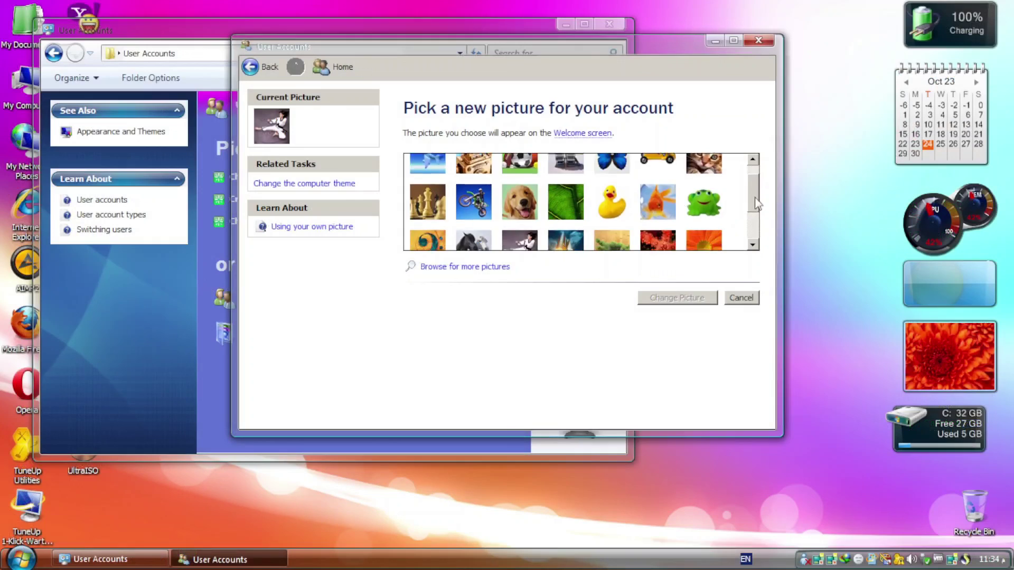
pyautogui.scroll(-3, 581, 201)
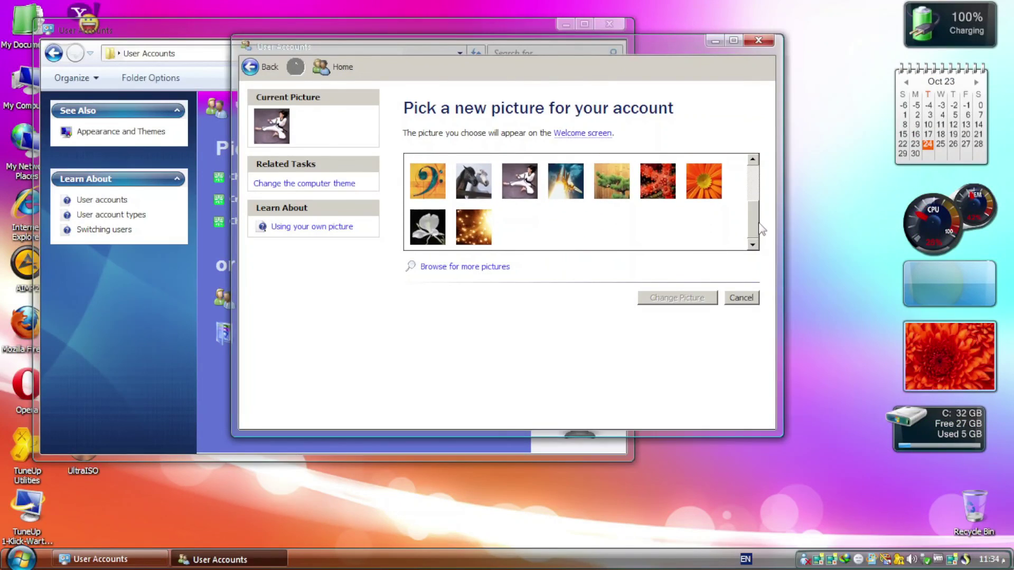
pyautogui.scroll(3, 581, 201)
pyautogui.scroll(-3, 742, 208)
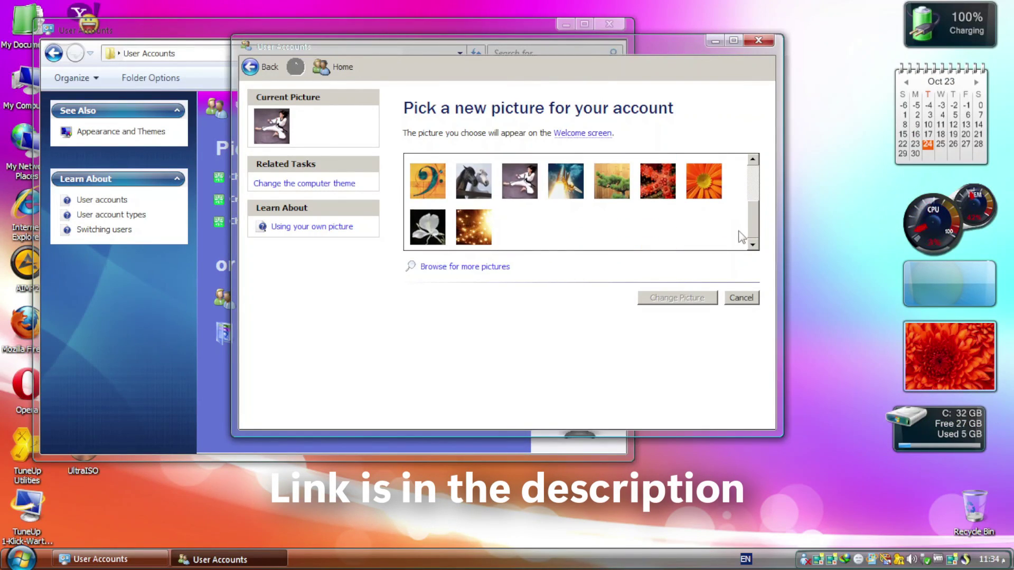
pyautogui.click(758, 40)
# Open User Accounts 2, view its advanced settings, return to the users list, and close it
pyautogui.click(398, 299)
pyautogui.click(121, 80)
pyautogui.click(77, 81)
pyautogui.press('Escape')
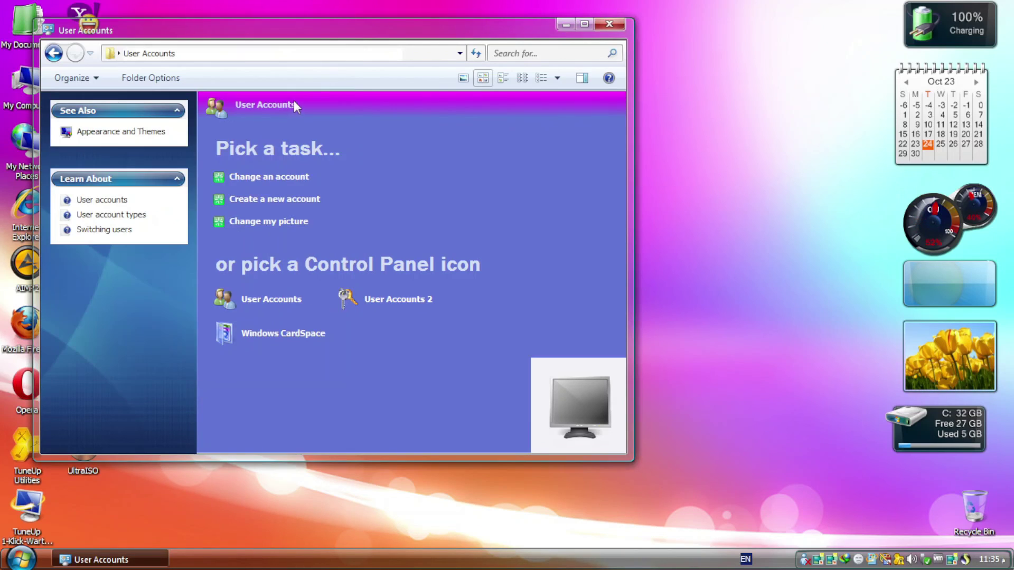
# Close User Accounts, launch Windows Media Player from All Programs, and Finish its welcome setup
pyautogui.click(609, 24)
pyautogui.click(21, 558)
pyautogui.click(68, 501)
pyautogui.moveTo(220, 125)
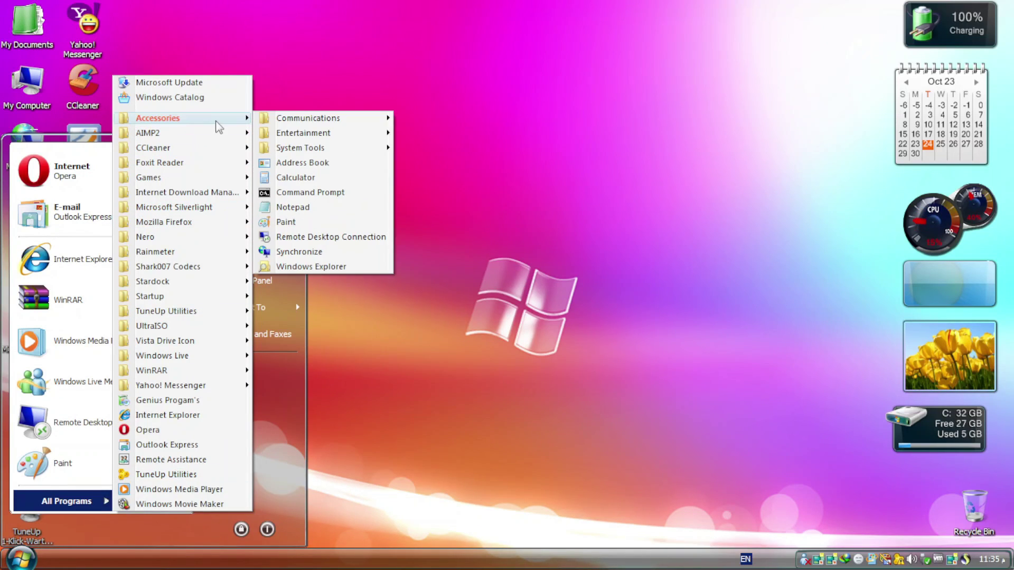
pyautogui.moveTo(297, 127)
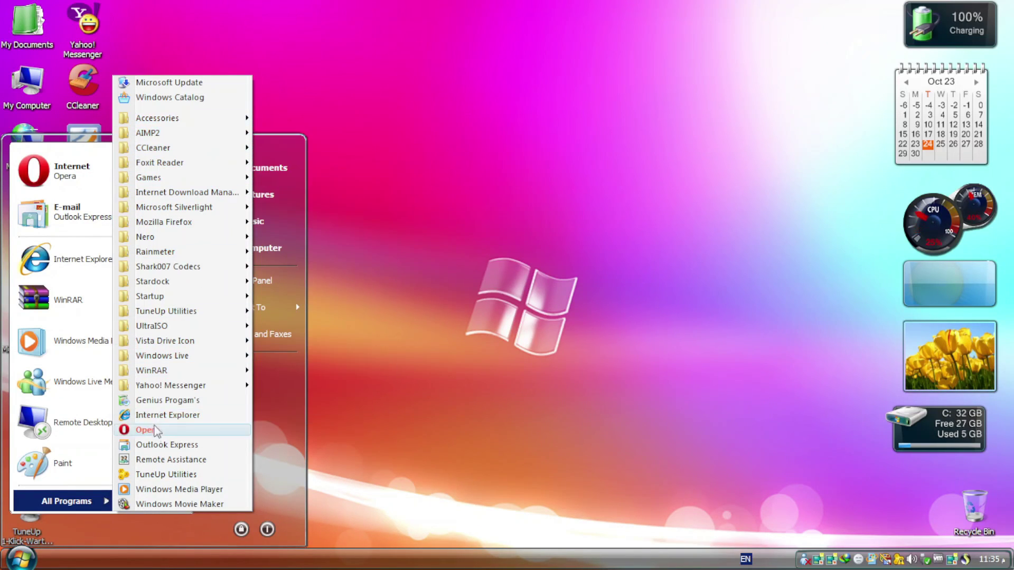
pyautogui.click(175, 490)
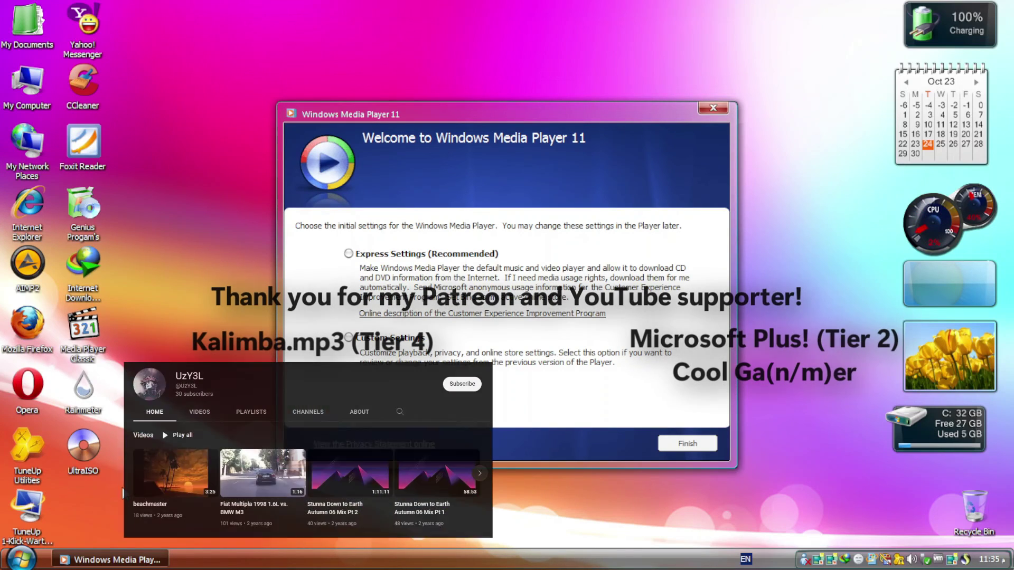
pyautogui.click(681, 444)
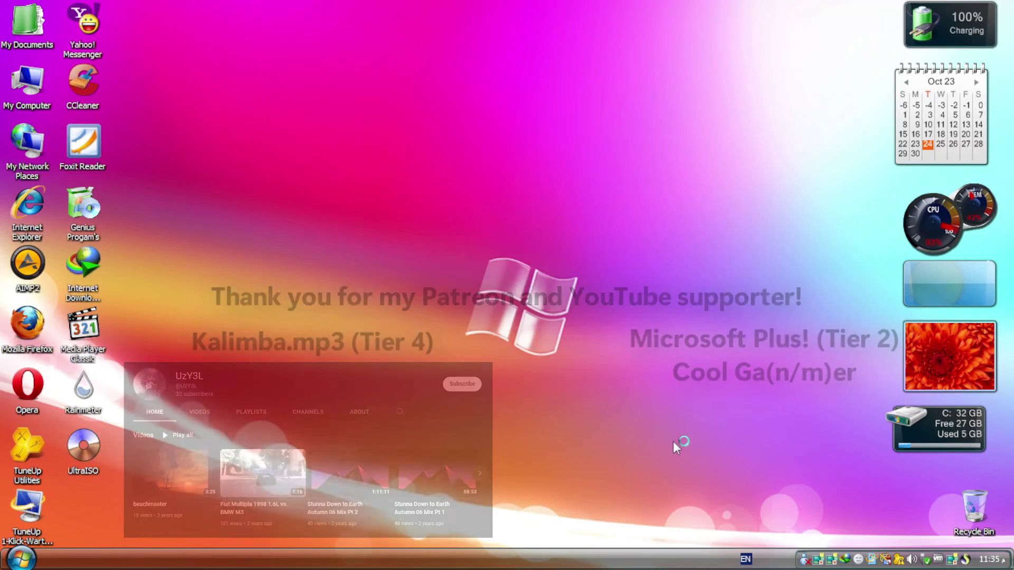